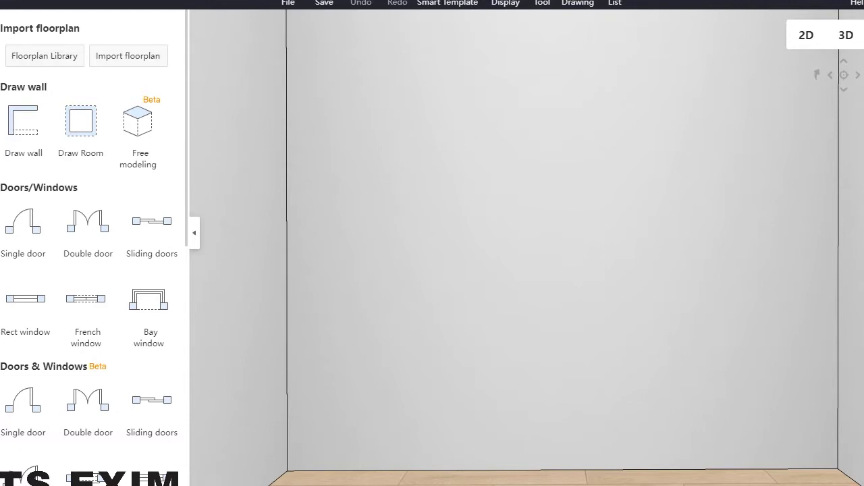
Open the Coating tool under Finishes Customize for the room's walls
{"action": "left_click", "coordinate": [0, 223]}
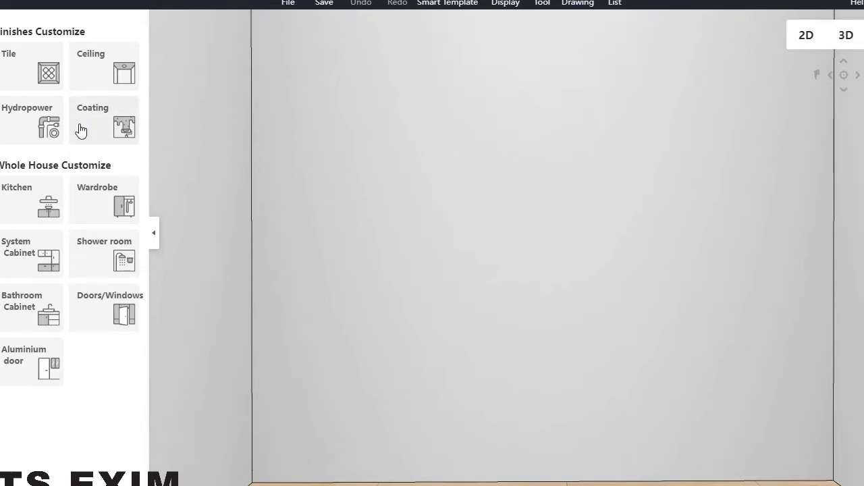
{"action": "left_click", "coordinate": [101, 132]}
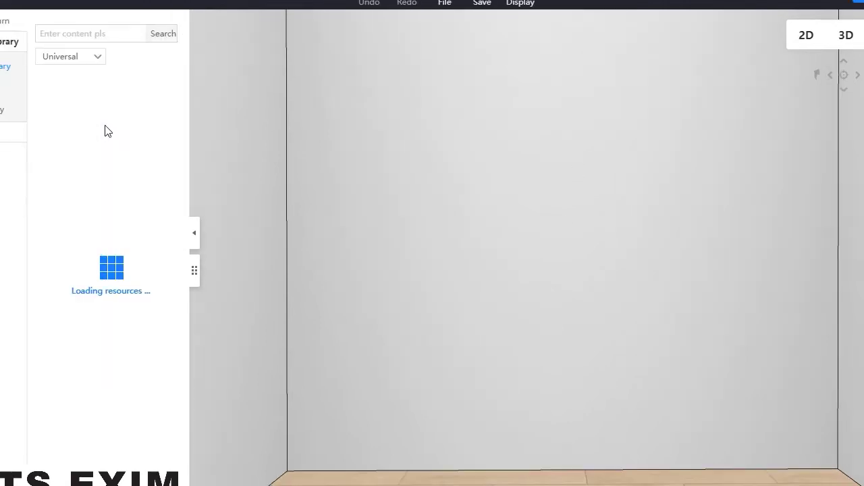
{"action": "left_click", "coordinate": [120, 115]}
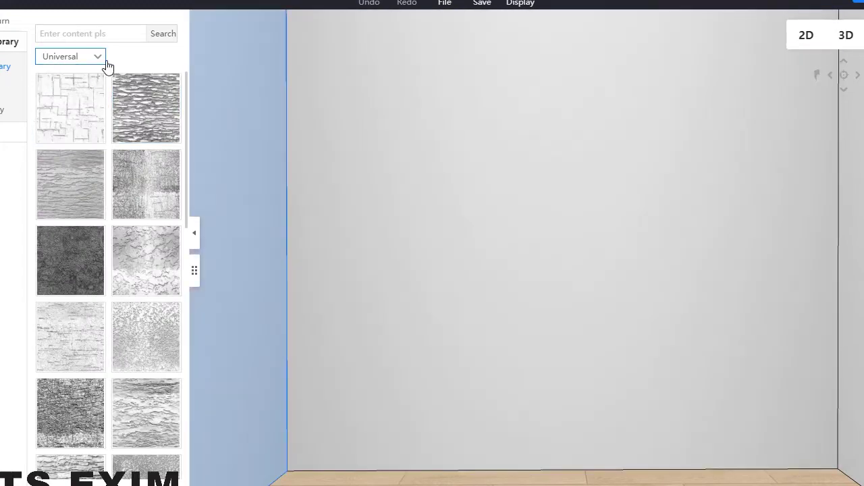
Browse the Universal and Lan Ting Xu coating textures and apply the white diamond-lattice texture to the back wall
{"action": "scroll", "coordinate": [106, 220], "scroll_direction": "down", "scroll_amount": 10}
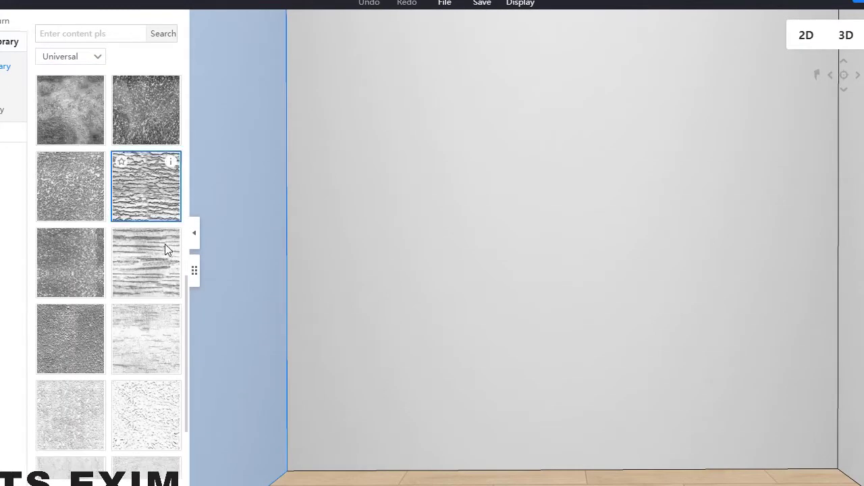
{"action": "scroll", "coordinate": [130, 210], "scroll_direction": "up", "scroll_amount": 8}
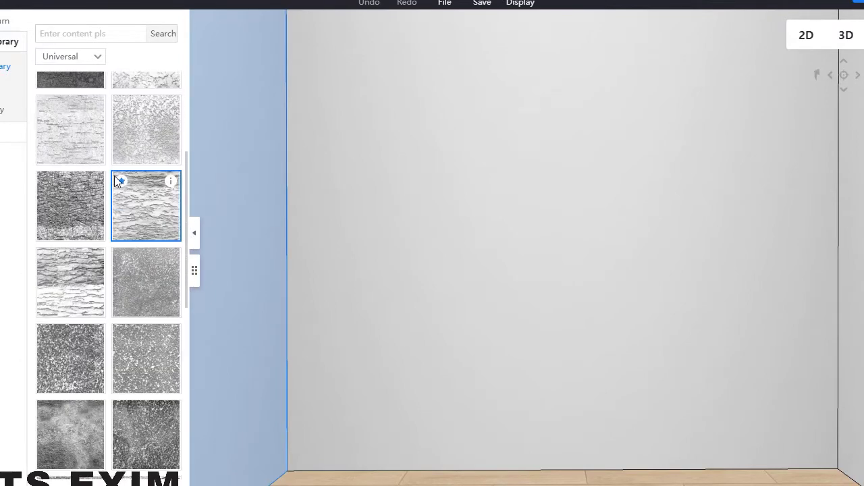
{"action": "left_click", "coordinate": [94, 57]}
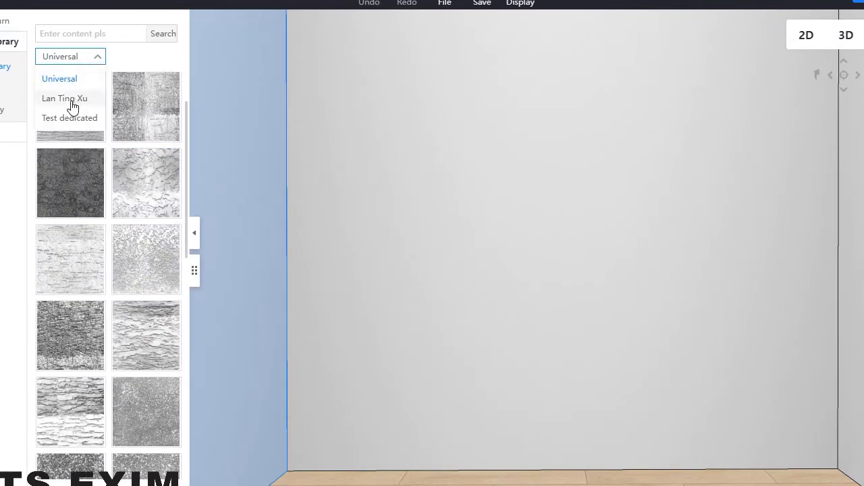
{"action": "left_click", "coordinate": [72, 103]}
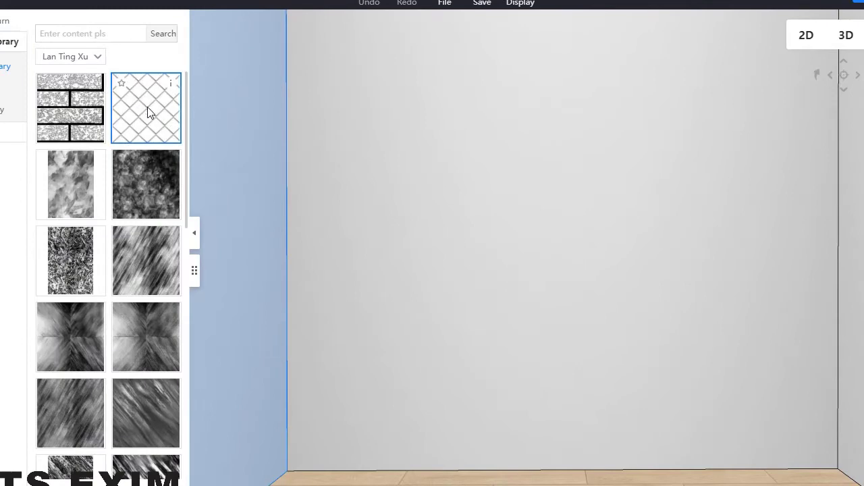
{"action": "scroll", "coordinate": [143, 292], "scroll_direction": "down", "scroll_amount": 2}
{"action": "scroll", "coordinate": [122, 226], "scroll_direction": "up", "scroll_amount": 3}
{"action": "left_click_drag", "start_coordinate": [139, 138], "coordinate": [461, 249]}
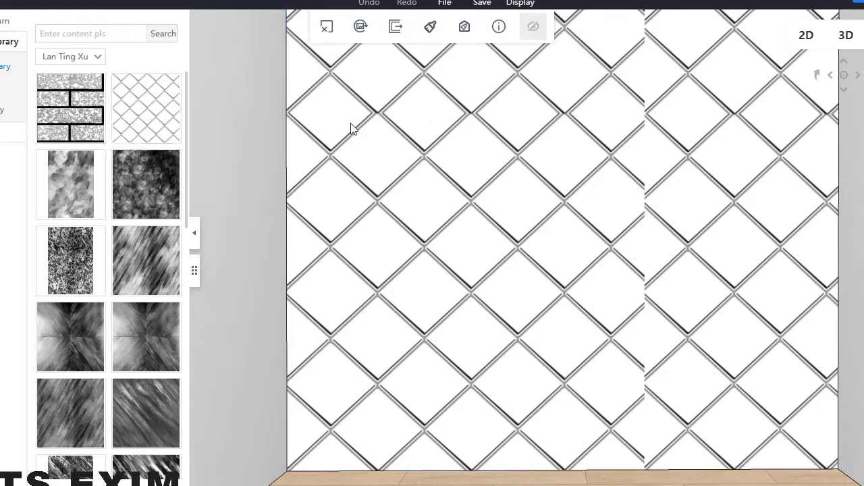
Try textures from the Test dedicated collection on the back wall, finishing with the vertical-grain Ru Song texture
{"action": "left_click", "coordinate": [90, 56]}
{"action": "left_click", "coordinate": [95, 118]}
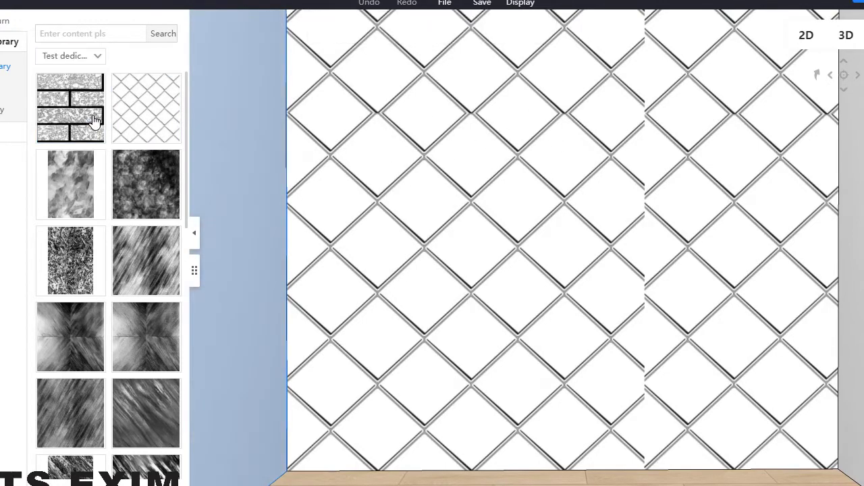
{"action": "left_click_drag", "start_coordinate": [160, 201], "coordinate": [513, 227]}
{"action": "left_click_drag", "start_coordinate": [57, 261], "coordinate": [524, 210]}
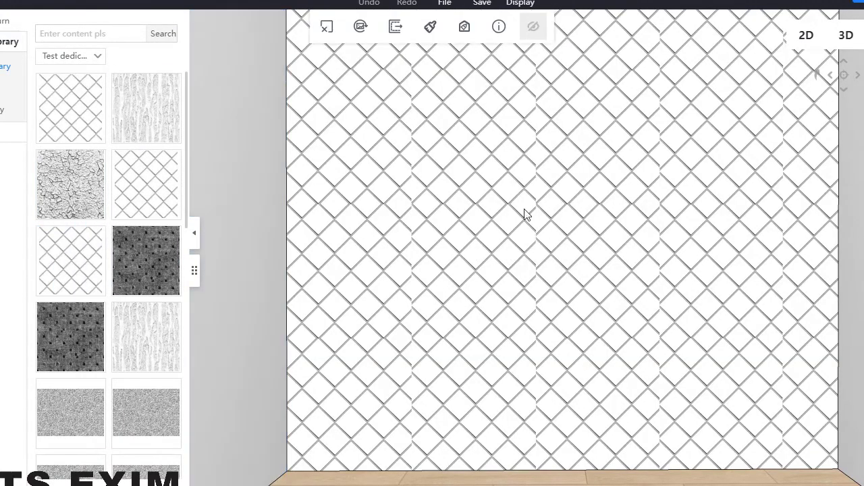
{"action": "left_click_drag", "start_coordinate": [102, 108], "coordinate": [533, 177]}
{"action": "left_click_drag", "start_coordinate": [173, 326], "coordinate": [519, 317]}
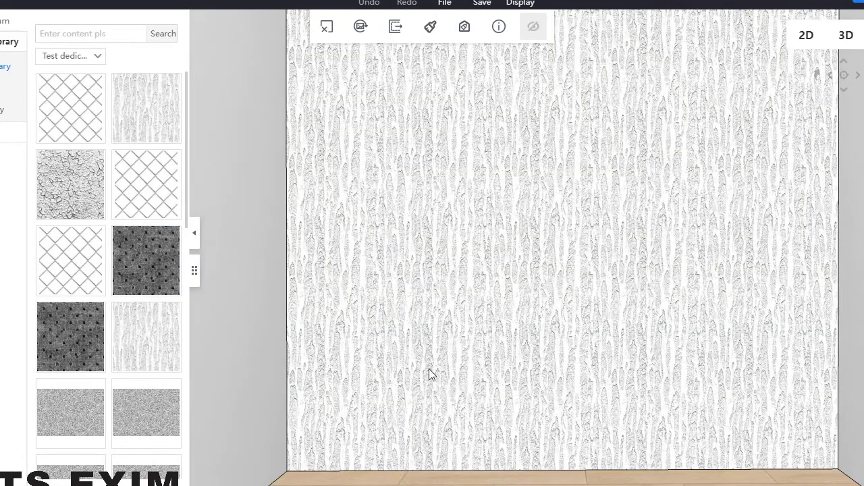
Color the textured back wall gray with a Universal color swatch
{"action": "left_click", "coordinate": [2, 87]}
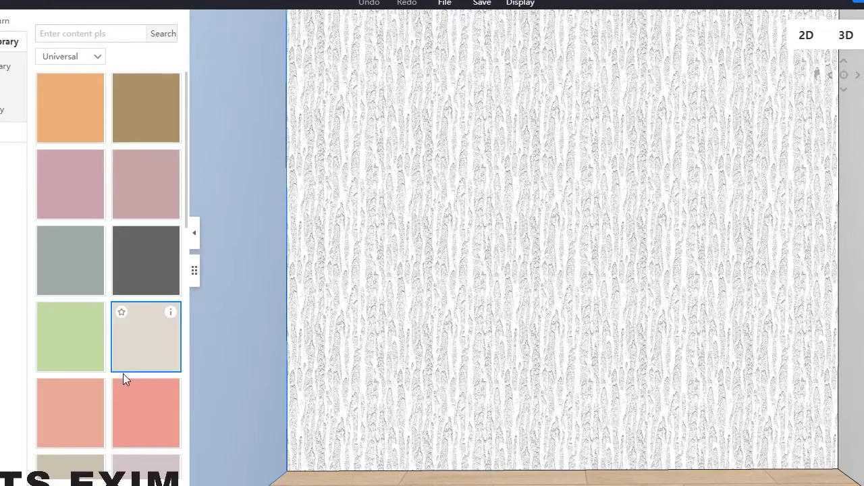
{"action": "left_click_drag", "start_coordinate": [74, 280], "coordinate": [476, 237]}
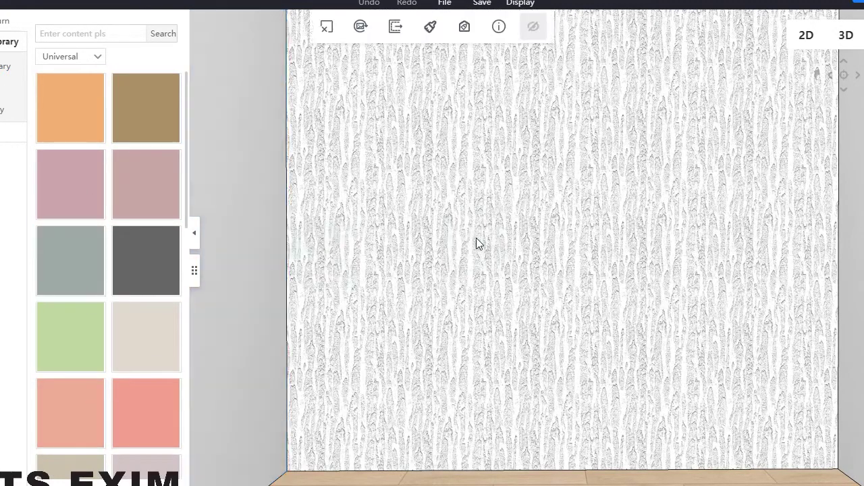
{"action": "left_click_drag", "start_coordinate": [231, 389], "coordinate": [549, 257]}
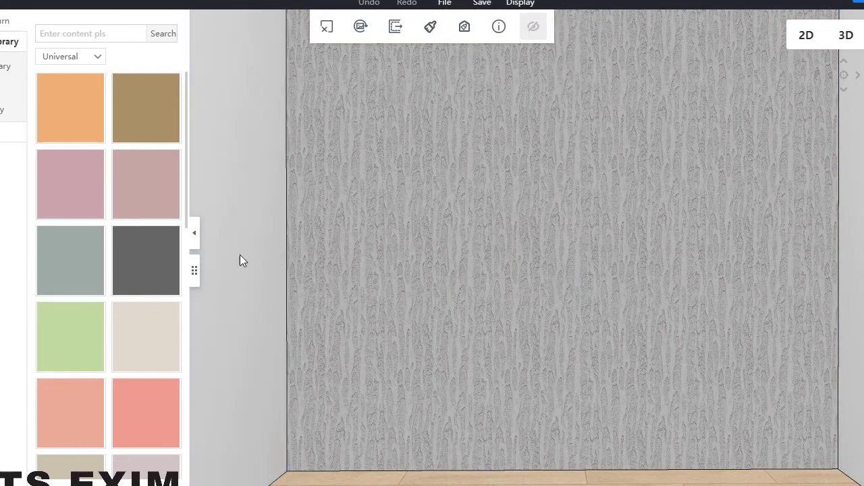
Recolor the textured back wall with the pale Blue-green swatch, Color card 709
{"action": "left_click", "coordinate": [90, 60]}
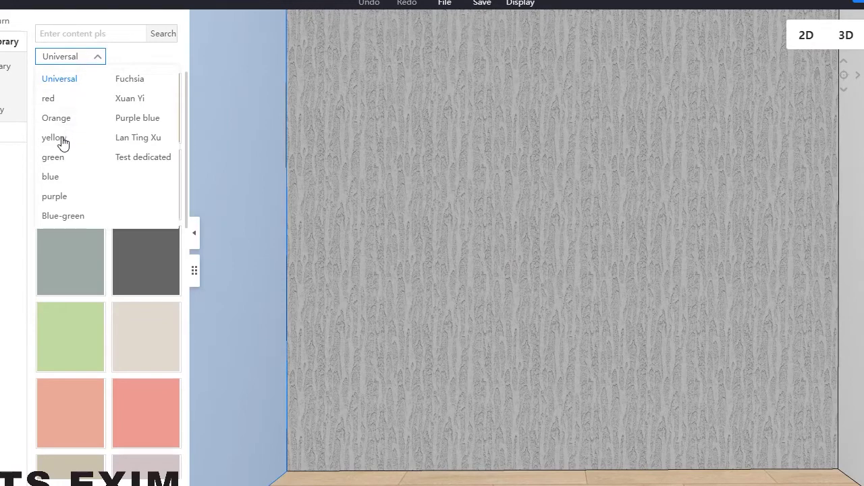
{"action": "left_click", "coordinate": [67, 216]}
{"action": "scroll", "coordinate": [138, 338], "scroll_direction": "down", "scroll_amount": 4}
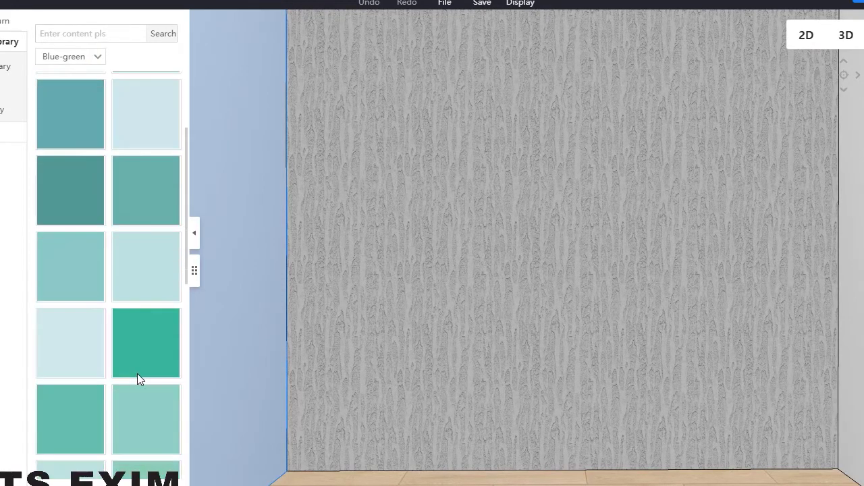
{"action": "left_click_drag", "start_coordinate": [85, 236], "coordinate": [433, 331]}
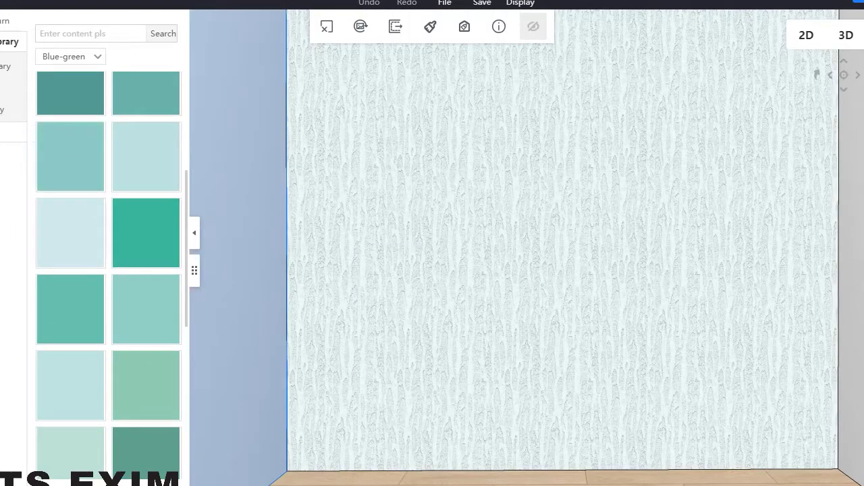
Browse the Inkjet patterns and cover the back wall with the black scrolling-vine pattern from Wallpaper flowers
{"action": "left_click", "coordinate": [20, 116]}
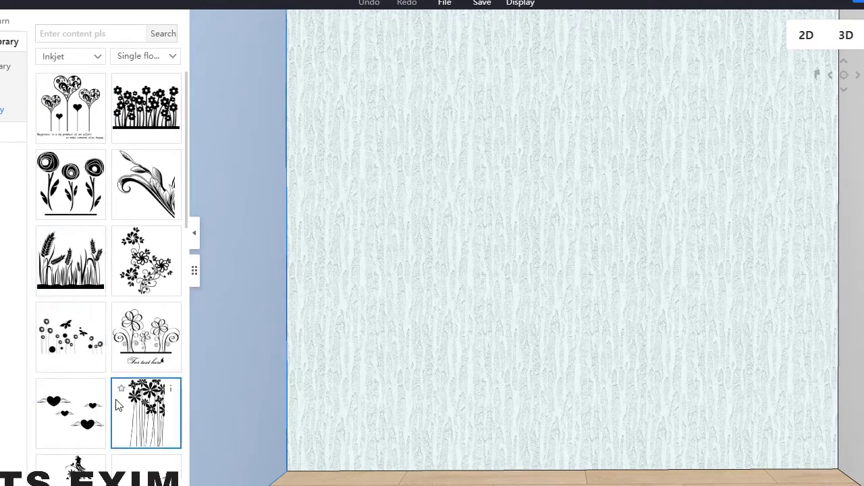
{"action": "scroll", "coordinate": [113, 392], "scroll_direction": "down", "scroll_amount": 4}
{"action": "scroll", "coordinate": [113, 385], "scroll_direction": "down", "scroll_amount": 2}
{"action": "scroll", "coordinate": [112, 303], "scroll_direction": "up", "scroll_amount": 4}
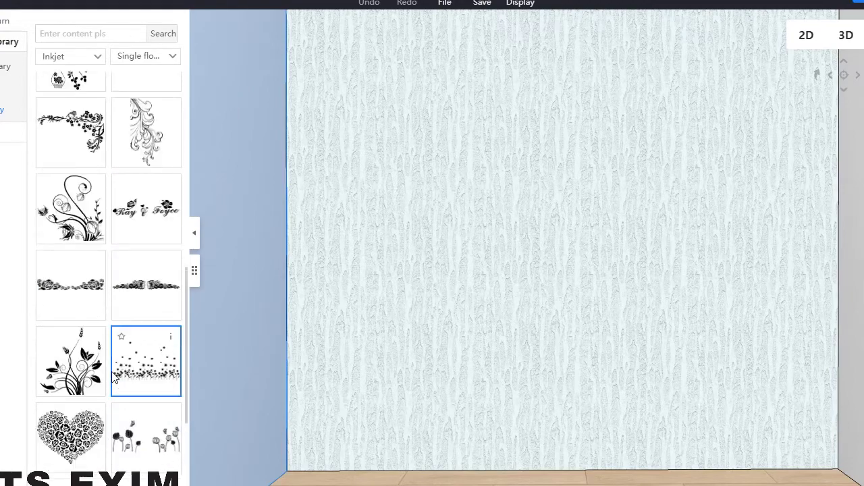
{"action": "left_click", "coordinate": [97, 58]}
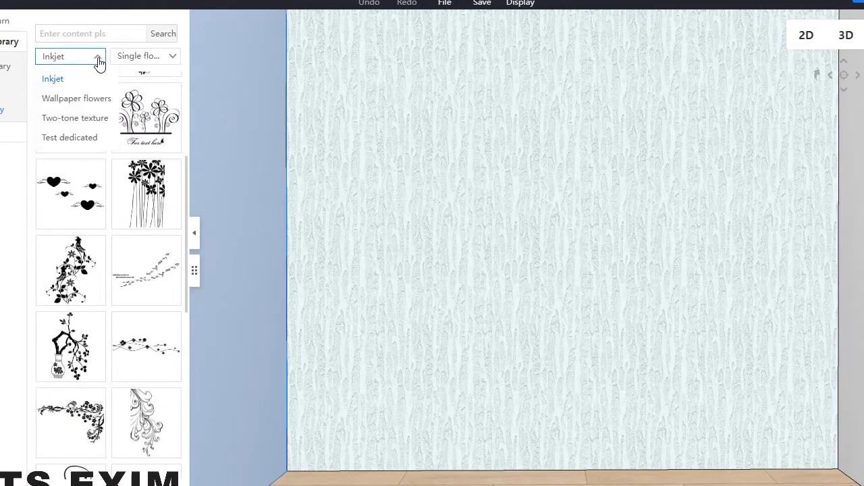
{"action": "left_click", "coordinate": [101, 101]}
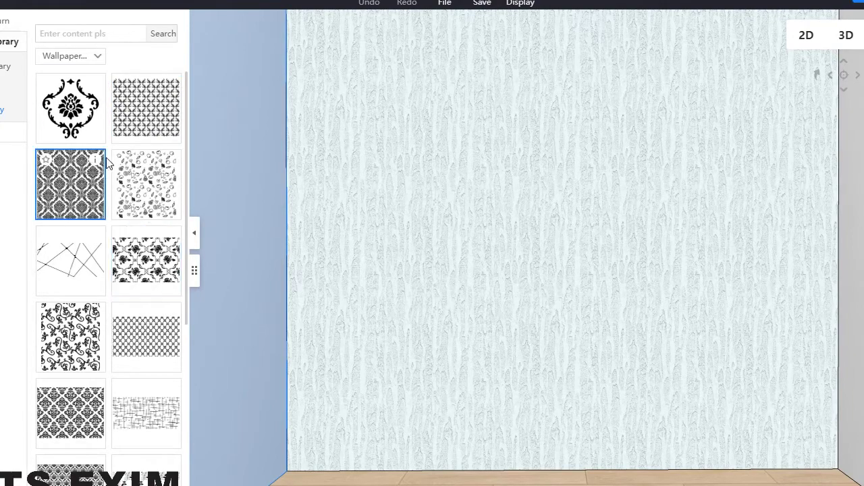
{"action": "left_click_drag", "start_coordinate": [95, 351], "coordinate": [655, 264]}
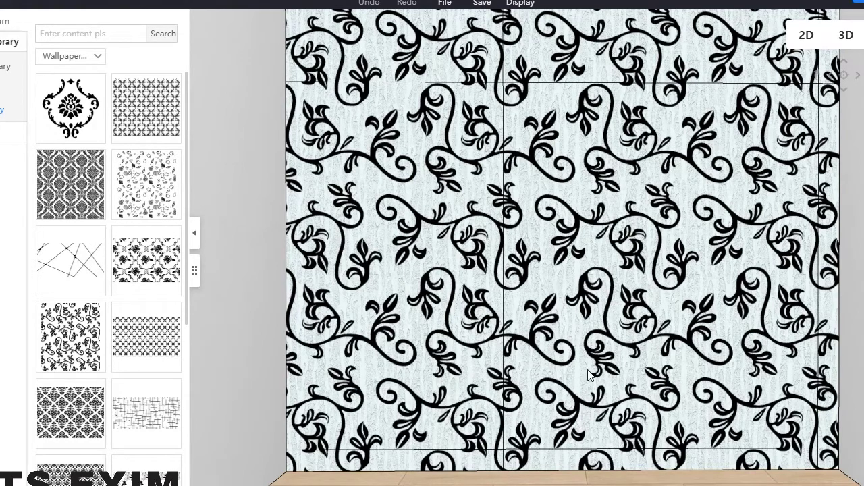
Inspect the back wall's texture info and try its texture replacement option
{"action": "left_click", "coordinate": [557, 272]}
{"action": "mouse_move", "coordinate": [817, 148]}
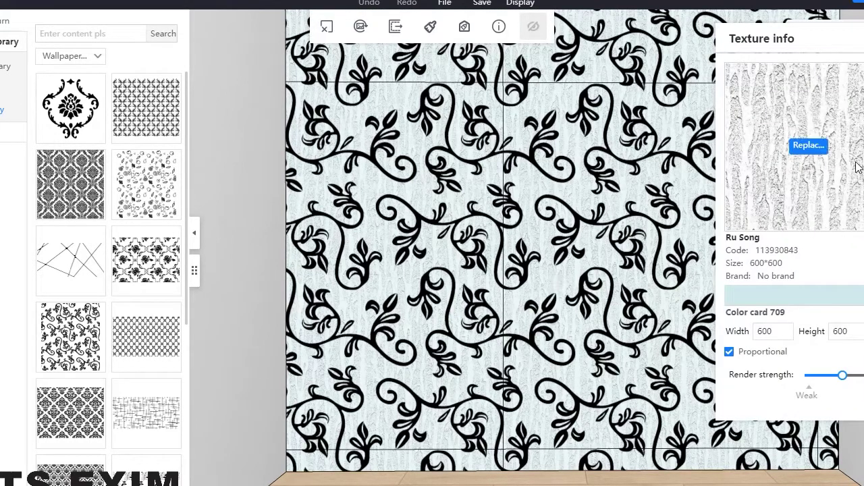
{"action": "left_click", "coordinate": [820, 150]}
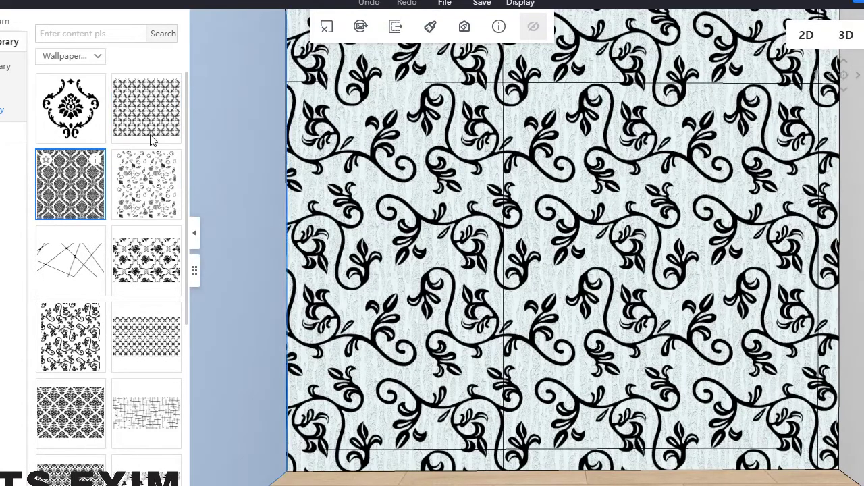
{"action": "left_click", "coordinate": [529, 171]}
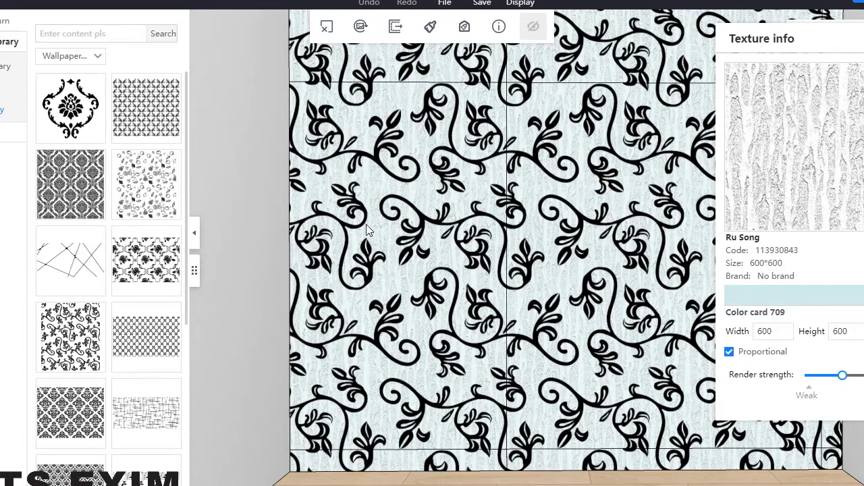
Replace the vine pattern on the back wall with the intersecting-lines pattern from Wallpaper flowers
{"action": "mouse_move", "coordinate": [366, 194]}
{"action": "left_mouse_down"}
{"action": "mouse_move", "coordinate": [375, 212]}
{"action": "mouse_move", "coordinate": [359, 210]}
{"action": "left_mouse_up"}
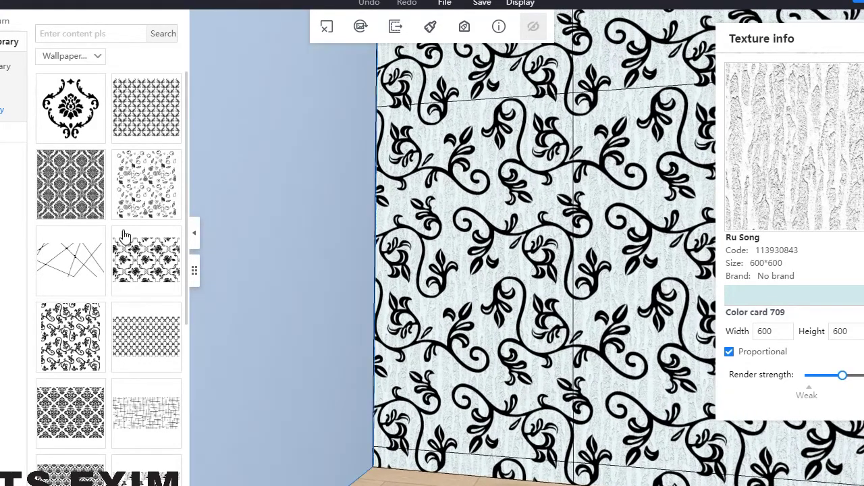
{"action": "left_click_drag", "start_coordinate": [70, 260], "coordinate": [463, 155]}
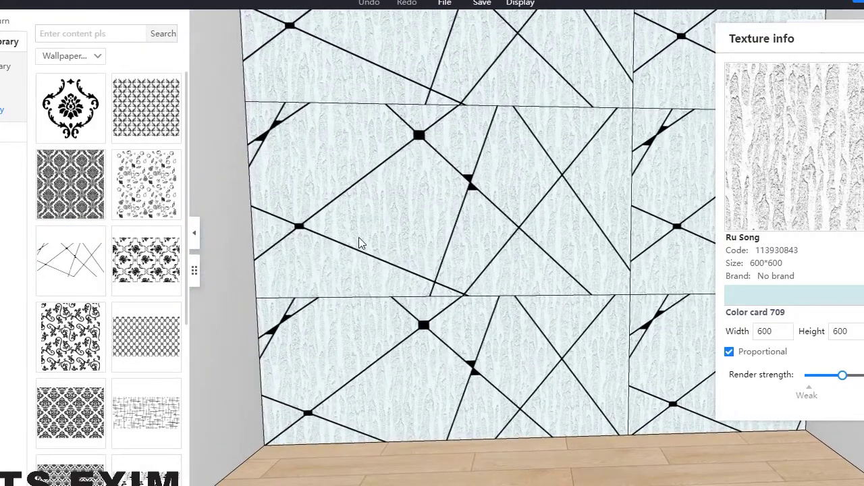
{"action": "scroll", "coordinate": [194, 260], "scroll_direction": "down", "scroll_amount": 5}
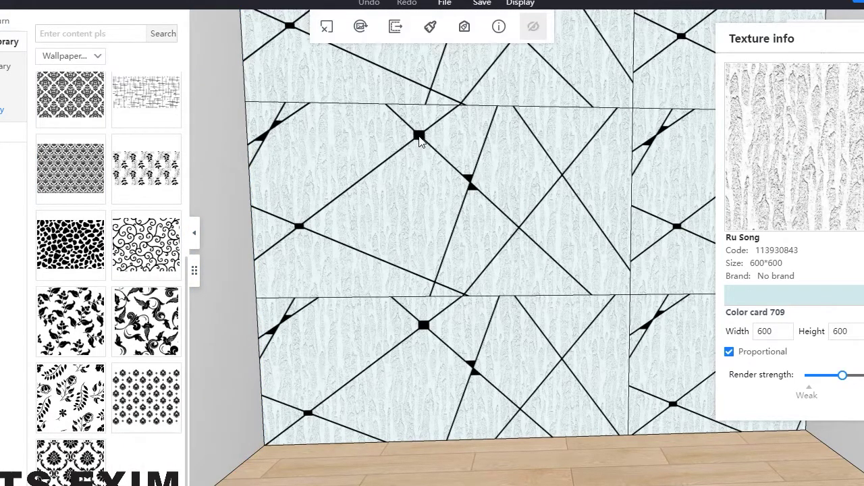
Clear all coating finishes from the back wall, briefly opening the flat wall editor and returning to the room view
{"action": "left_click", "coordinate": [323, 33]}
{"action": "double_click", "coordinate": [478, 145]}
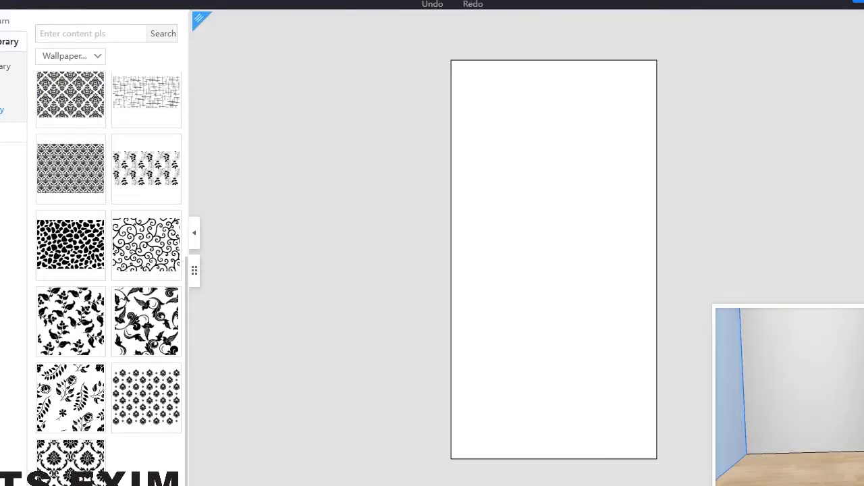
{"action": "left_click", "coordinate": [858, 1]}
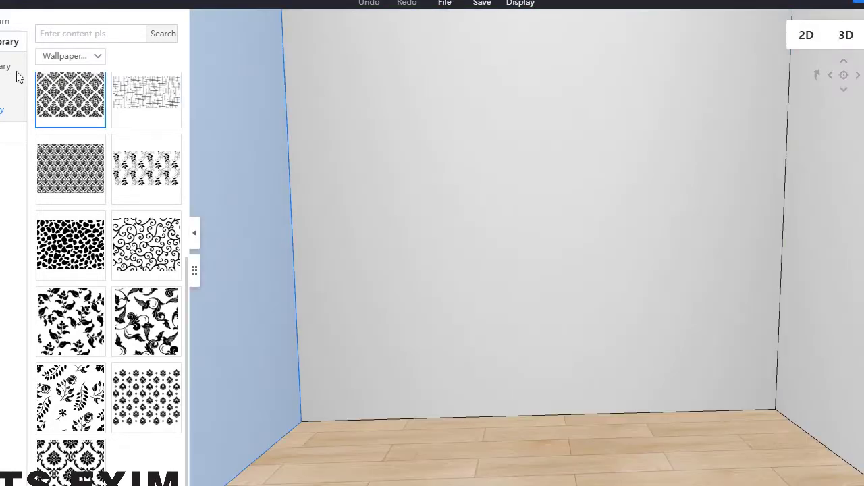
Apply the Bark texture from the Universal collection to the bare back wall and open its texture info
{"action": "left_click", "coordinate": [2, 67]}
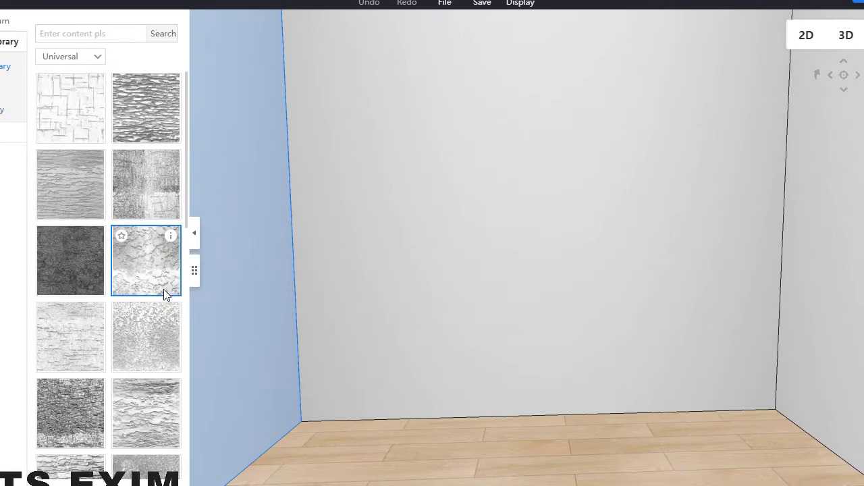
{"action": "scroll", "coordinate": [144, 292], "scroll_direction": "down", "scroll_amount": 2}
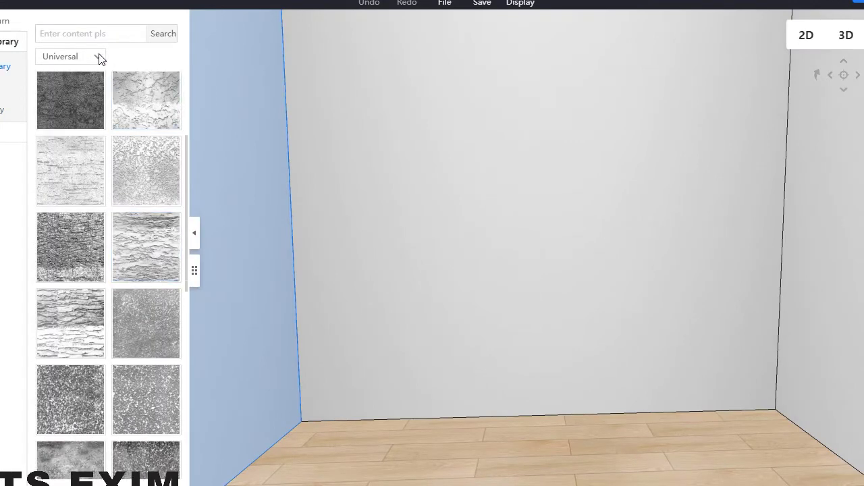
{"action": "left_click", "coordinate": [100, 58]}
{"action": "scroll", "coordinate": [137, 147], "scroll_direction": "up", "scroll_amount": 2}
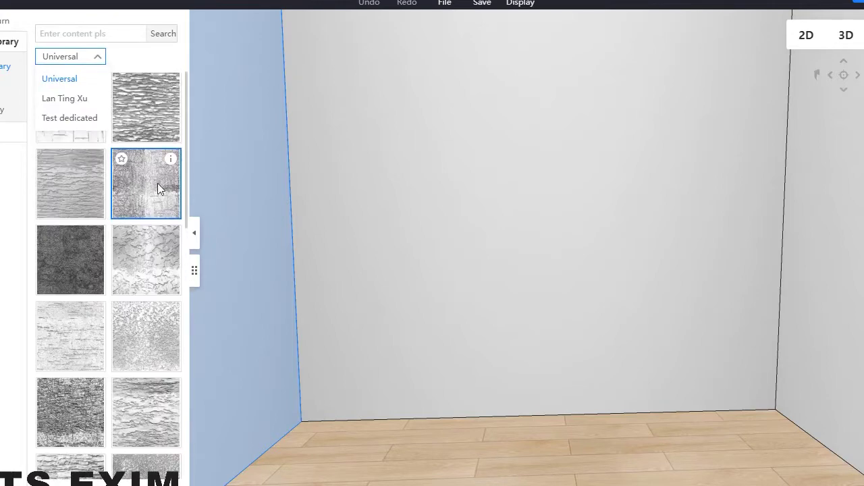
{"action": "left_click_drag", "start_coordinate": [156, 127], "coordinate": [531, 196]}
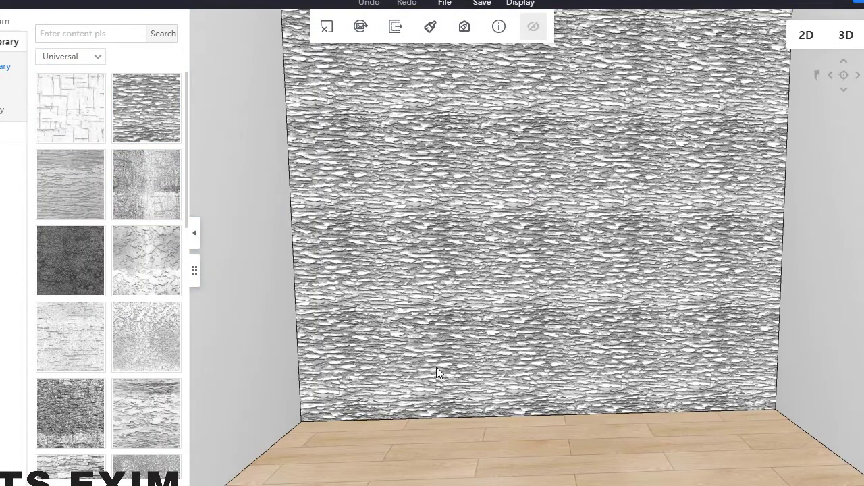
{"action": "left_click", "coordinate": [524, 199]}
{"action": "mouse_move", "coordinate": [824, 146]}
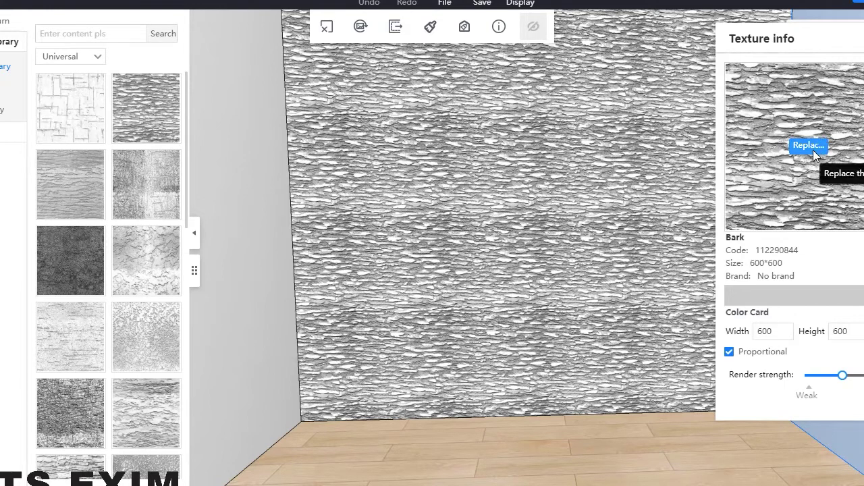
Apply the Yunjin section color card to the Bark texture on the back wall
{"action": "left_click", "coordinate": [809, 295]}
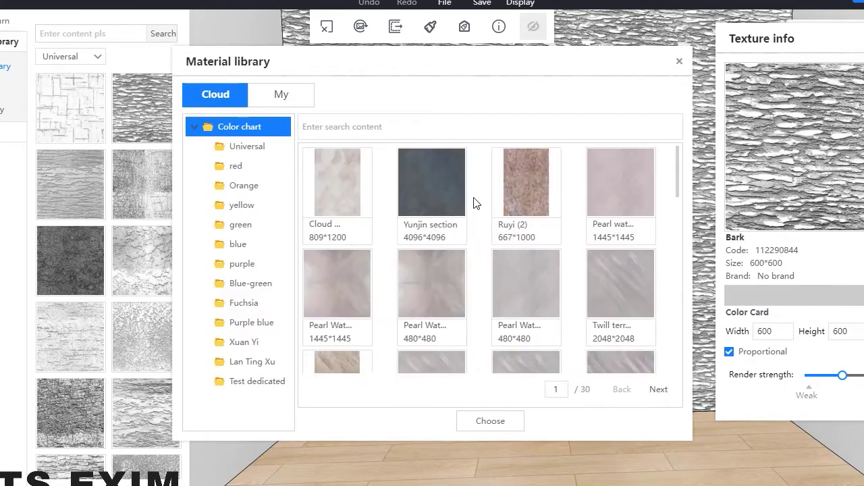
{"action": "left_click", "coordinate": [428, 203]}
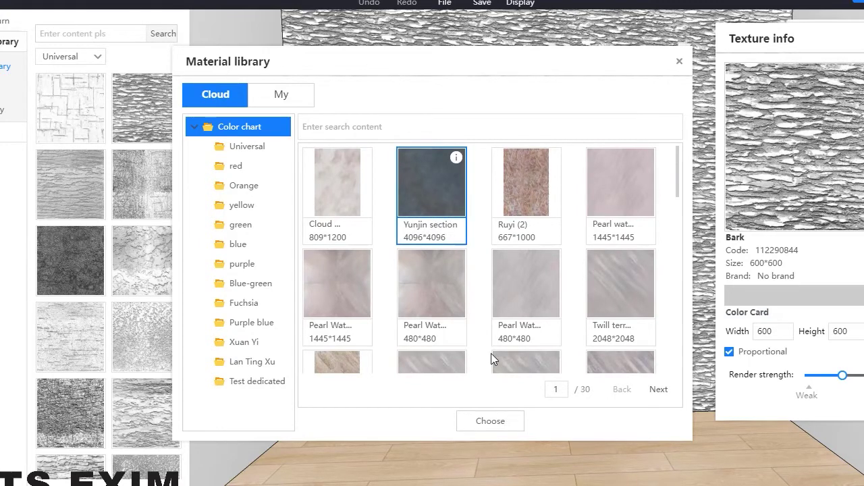
{"action": "left_click", "coordinate": [496, 421]}
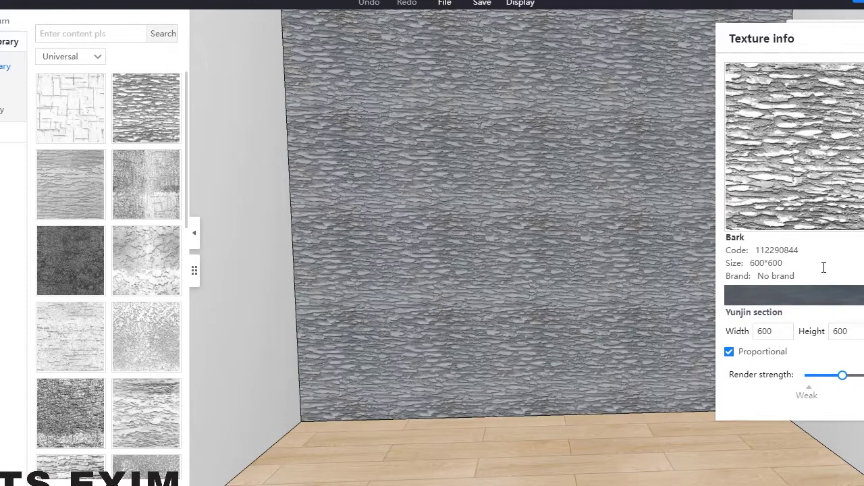
Check the personal material library, then color the Bark texture with Color card 1185 from the Purple blue cloud folder
{"action": "left_click", "coordinate": [809, 296]}
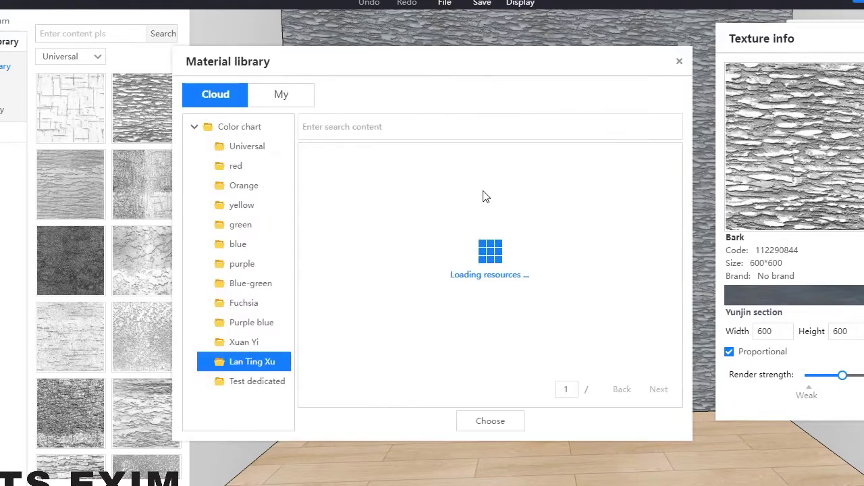
{"action": "left_click", "coordinate": [275, 96]}
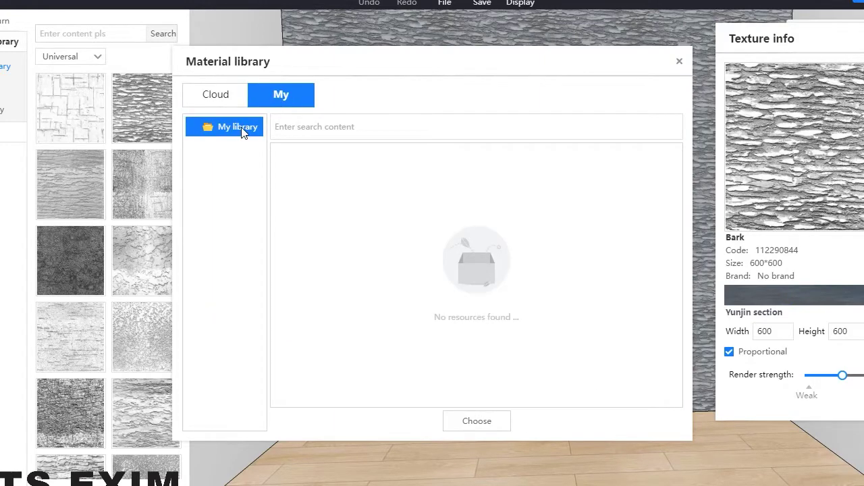
{"action": "left_click", "coordinate": [216, 100]}
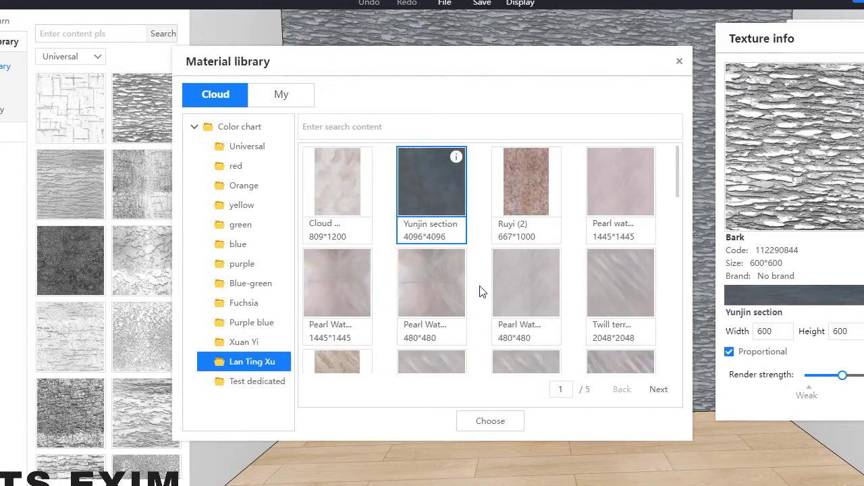
{"action": "scroll", "coordinate": [483, 292], "scroll_direction": "down", "scroll_amount": 6}
{"action": "left_click", "coordinate": [250, 324]}
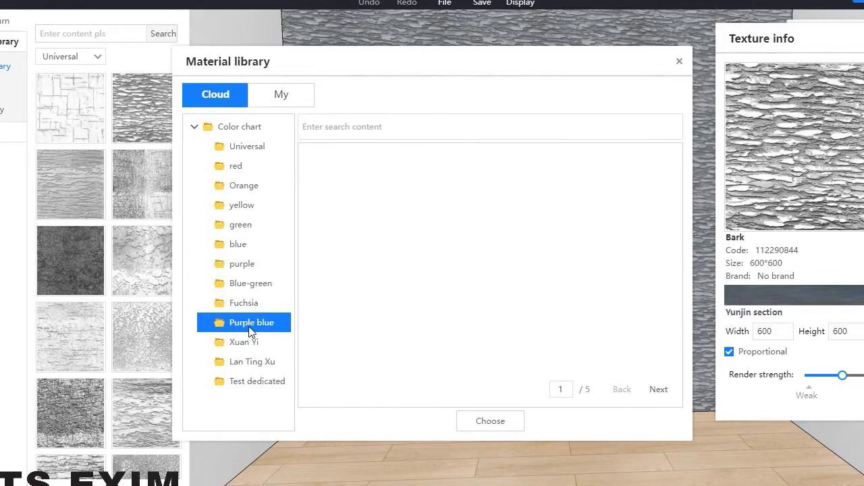
{"action": "left_click", "coordinate": [515, 421]}
Enlarge the Bark texture proportionally to a width and height of 2000
{"action": "mouse_move", "coordinate": [787, 200]}
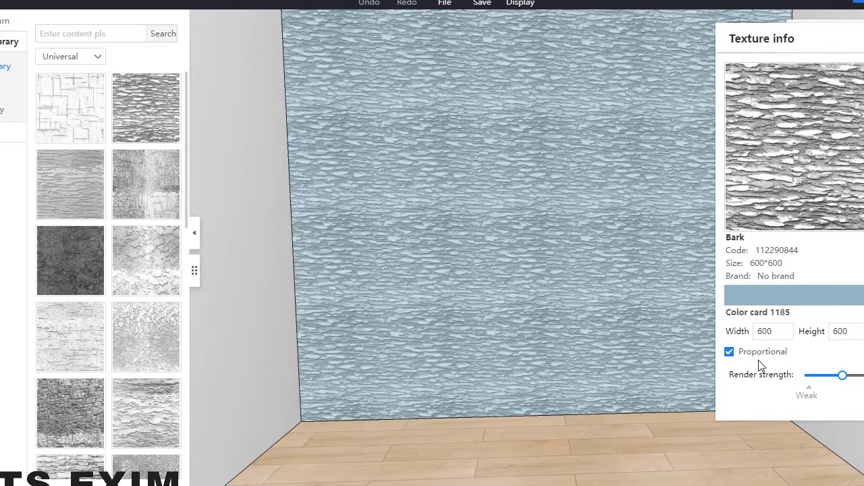
{"action": "left_click", "coordinate": [850, 331]}
{"action": "left_click_drag", "start_coordinate": [832, 332], "coordinate": [850, 332]}
{"action": "type", "text": "2000"}
{"action": "key", "text": "Return"}
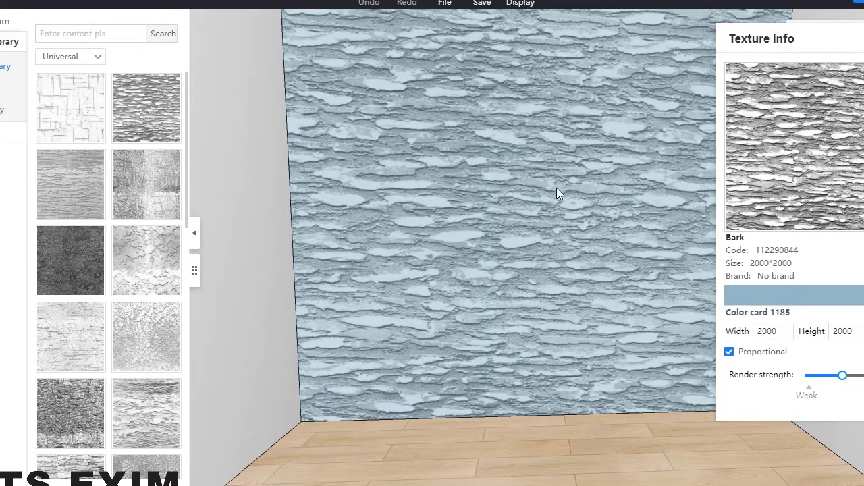
Try a stronger render strength for the Bark texture, set it back, and close its texture info
{"action": "left_click_drag", "start_coordinate": [843, 376], "coordinate": [862, 380]}
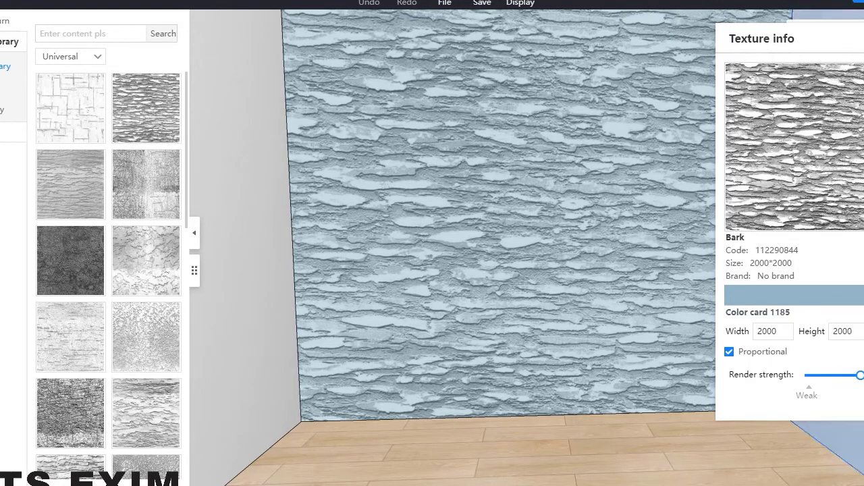
{"action": "left_click_drag", "start_coordinate": [860, 375], "coordinate": [843, 376]}
{"action": "left_click", "coordinate": [863, 39]}
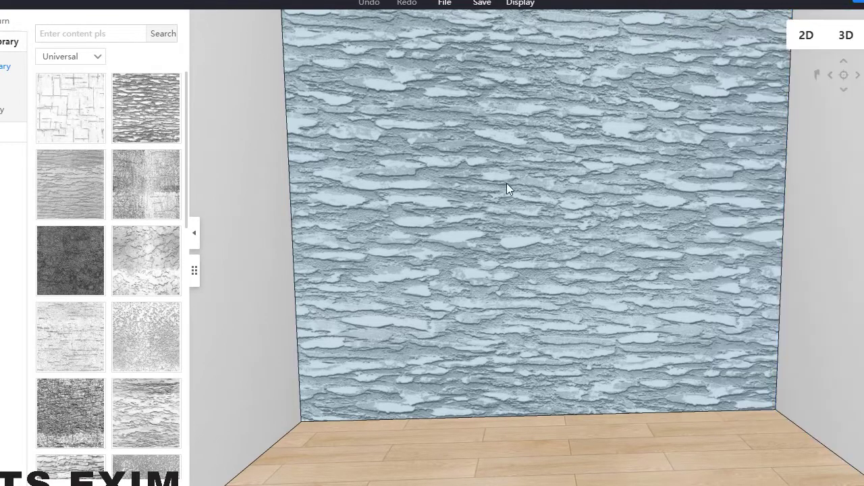
Rotate the back wall's Bark texture in increments until its grain runs steeply, and offset it by 400 horizontally and 400 vertically
{"action": "left_click", "coordinate": [591, 111]}
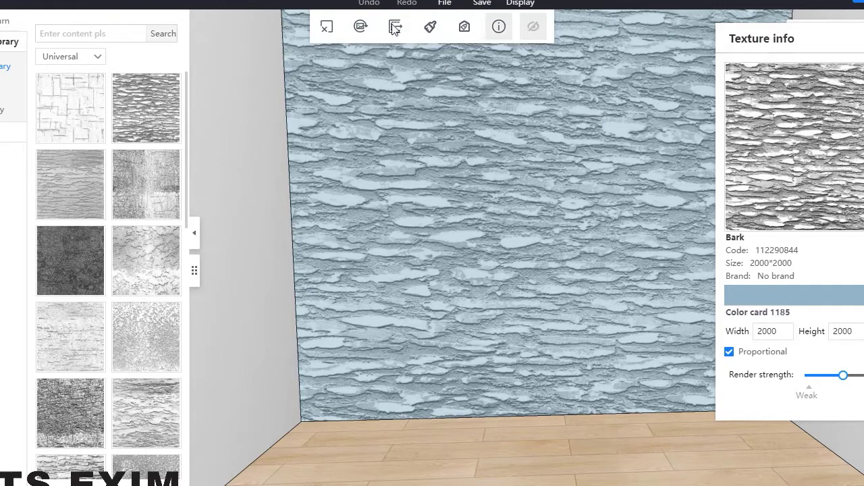
{"action": "left_click", "coordinate": [362, 29]}
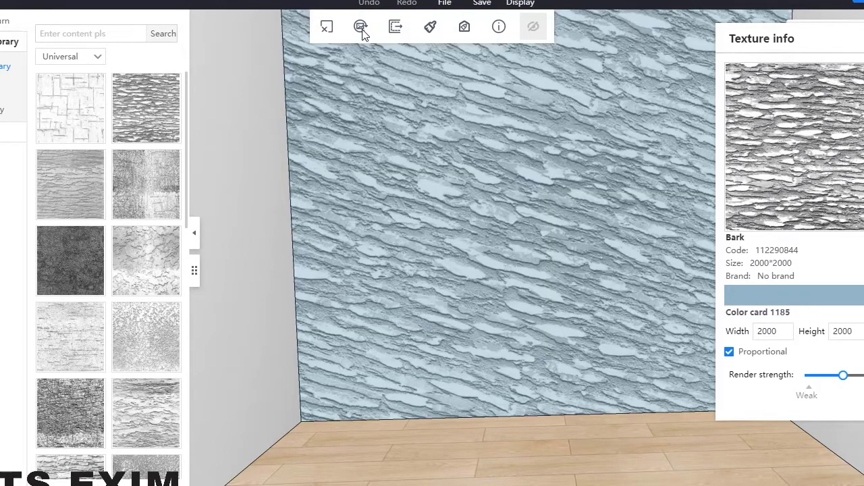
{"action": "left_click", "coordinate": [362, 31]}
{"action": "left_click", "coordinate": [362, 30]}
{"action": "left_click", "coordinate": [362, 30]}
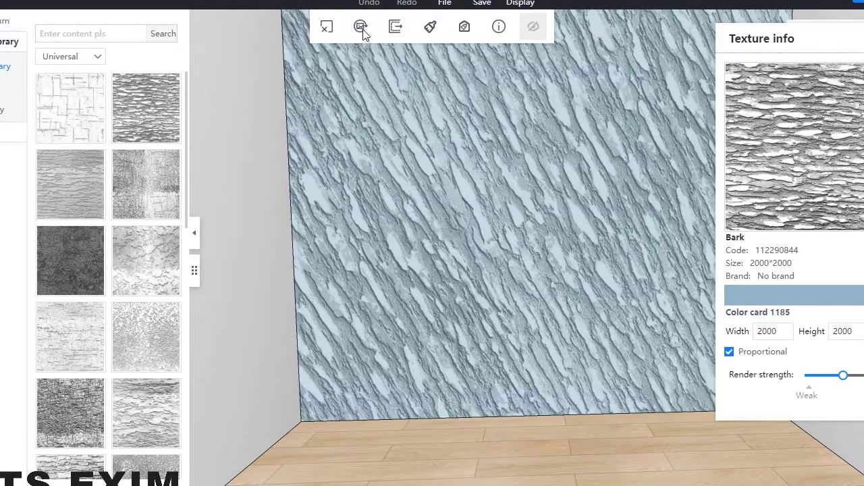
{"action": "left_click", "coordinate": [362, 31]}
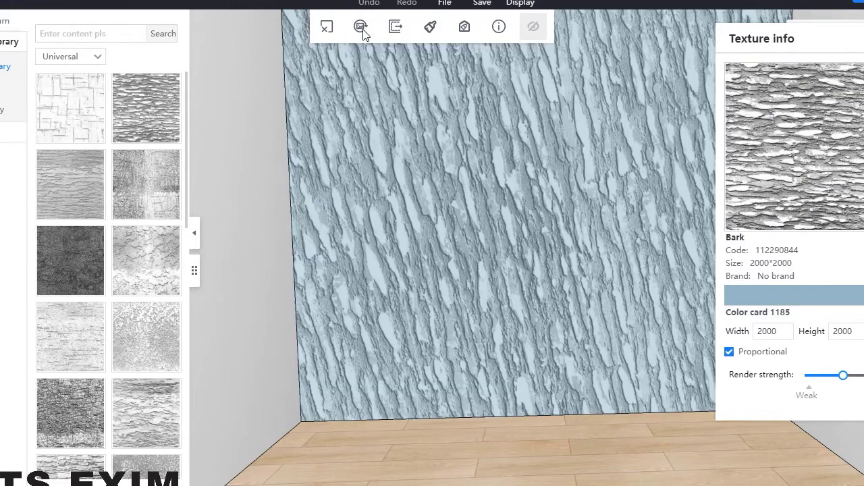
{"action": "left_click", "coordinate": [397, 30]}
{"action": "left_click_drag", "start_coordinate": [375, 58], "coordinate": [387, 76]}
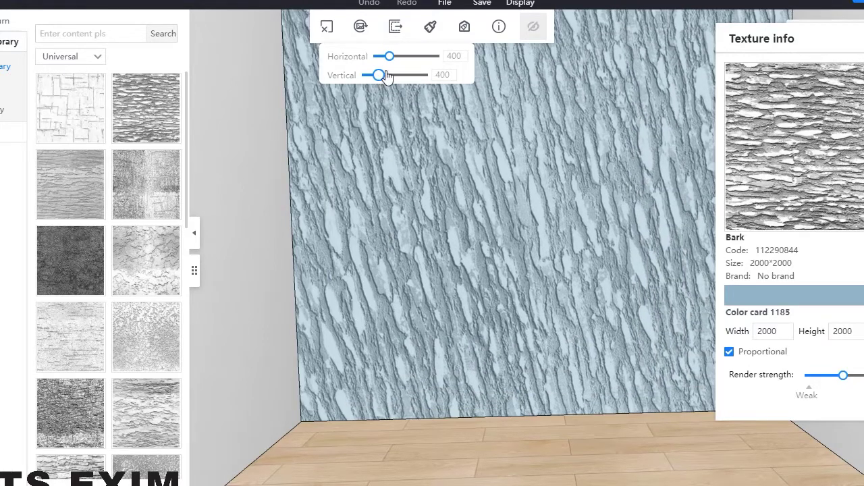
Copy the back wall's blue Bark finish onto the adjoining left wall with the brush, and end the brush
{"action": "left_click", "coordinate": [432, 27]}
{"action": "left_click", "coordinate": [234, 126]}
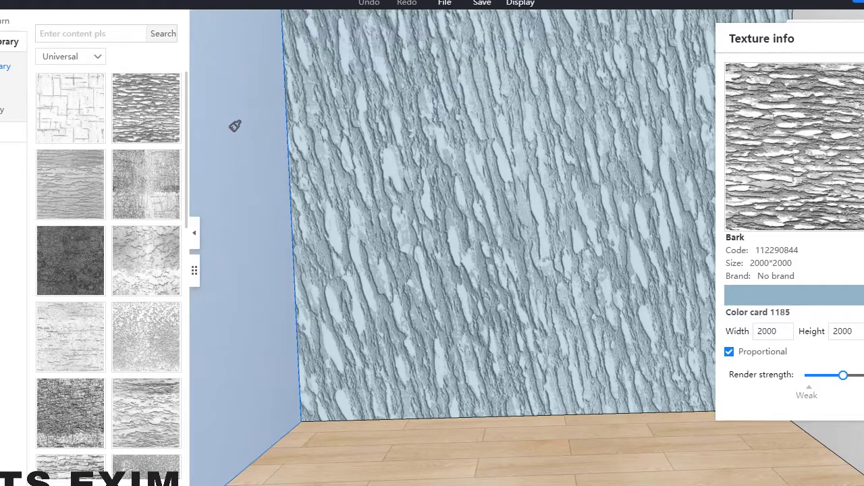
{"action": "left_click_drag", "start_coordinate": [305, 204], "coordinate": [256, 201]}
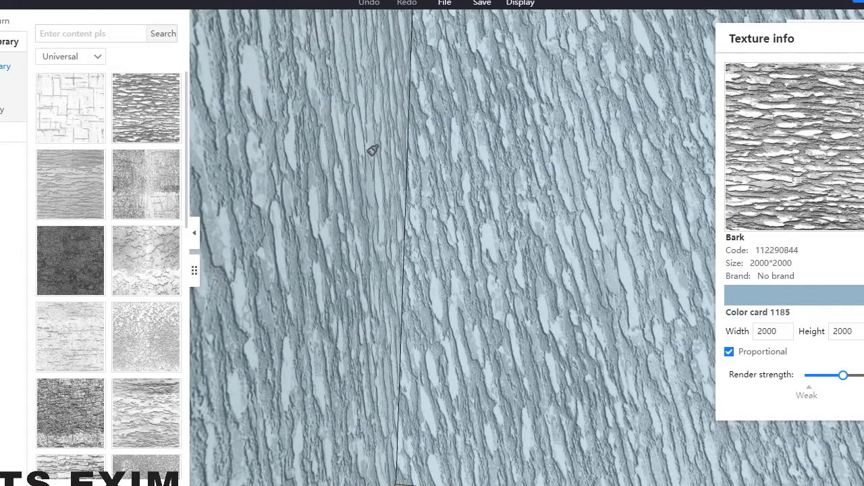
{"action": "right_click", "coordinate": [466, 153]}
{"action": "left_click", "coordinate": [467, 153]}
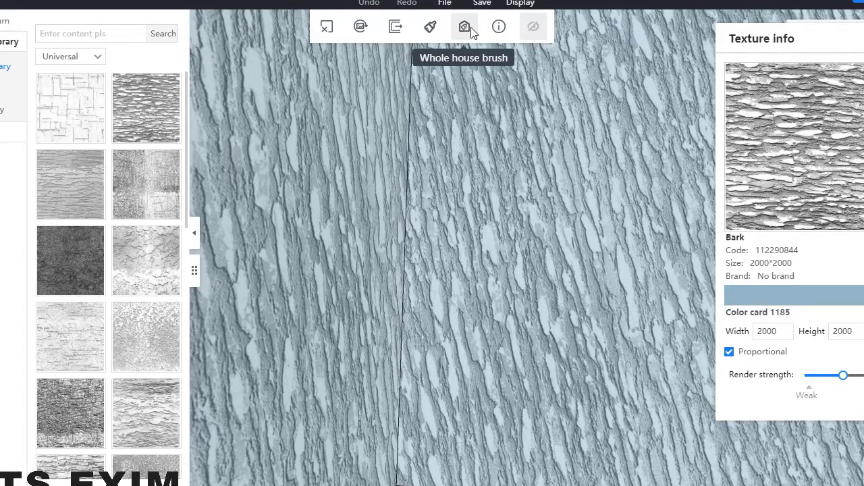
Clear the Bark material and color from the back wall and the adjoining left wall
{"action": "left_click_drag", "start_coordinate": [397, 167], "coordinate": [399, 112]}
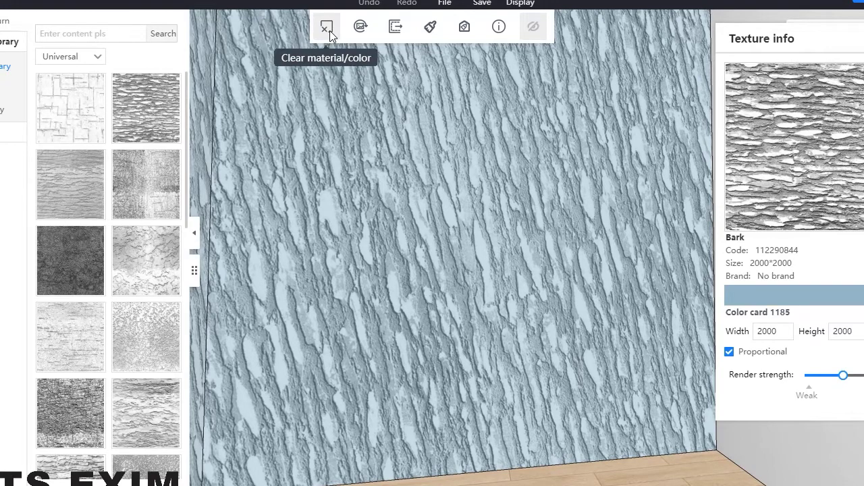
{"action": "left_click", "coordinate": [329, 30]}
{"action": "left_click_drag", "start_coordinate": [447, 147], "coordinate": [377, 119]}
{"action": "left_click", "coordinate": [377, 119]}
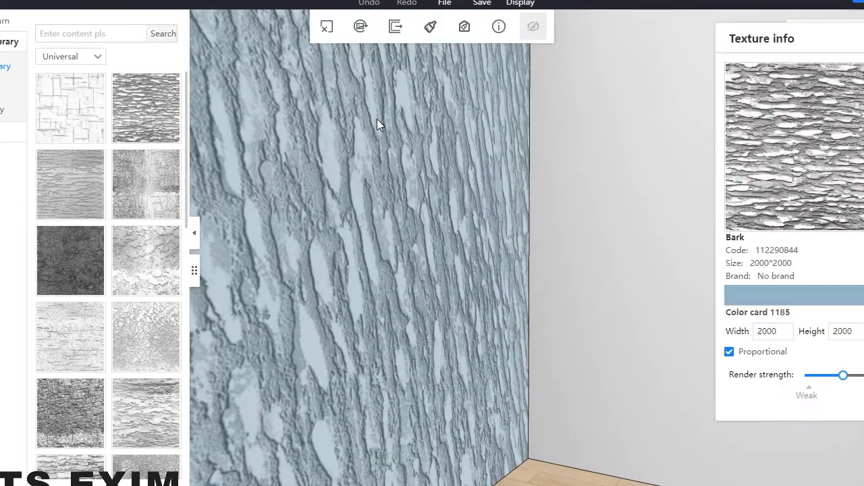
{"action": "left_click", "coordinate": [323, 30]}
{"action": "left_click_drag", "start_coordinate": [319, 31], "coordinate": [661, 191]}
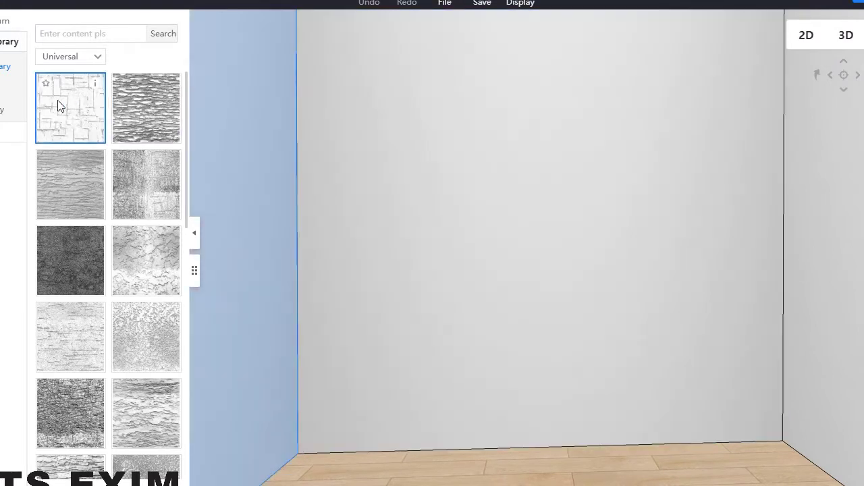
Browse the color and pattern libraries, and place the coffee cup pattern from the Test dedicated collection on the lower back wall
{"action": "left_click", "coordinate": [2, 88]}
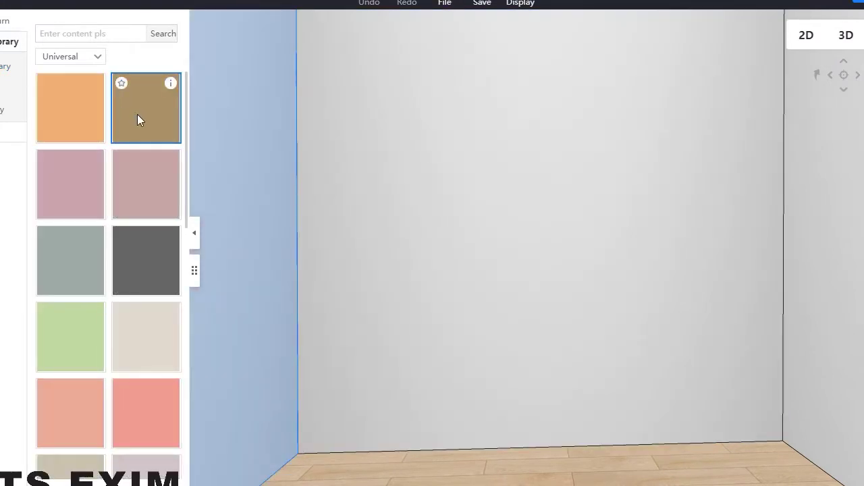
{"action": "left_click", "coordinate": [470, 164]}
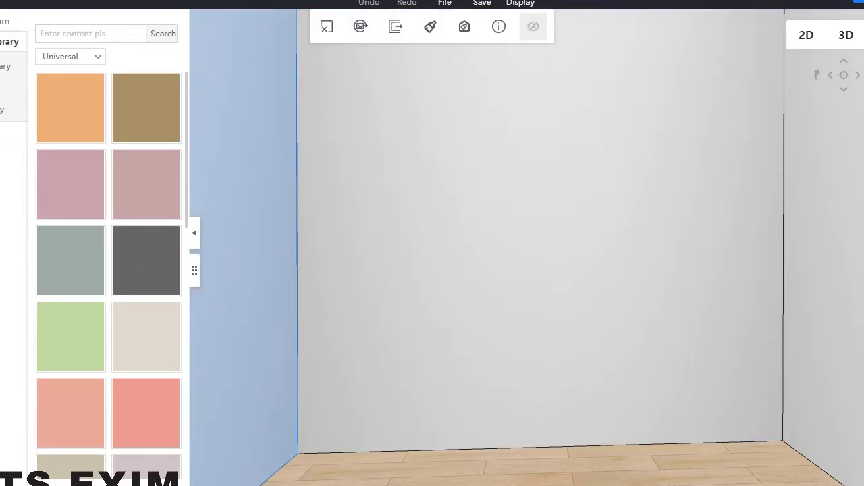
{"action": "left_click", "coordinate": [2, 110]}
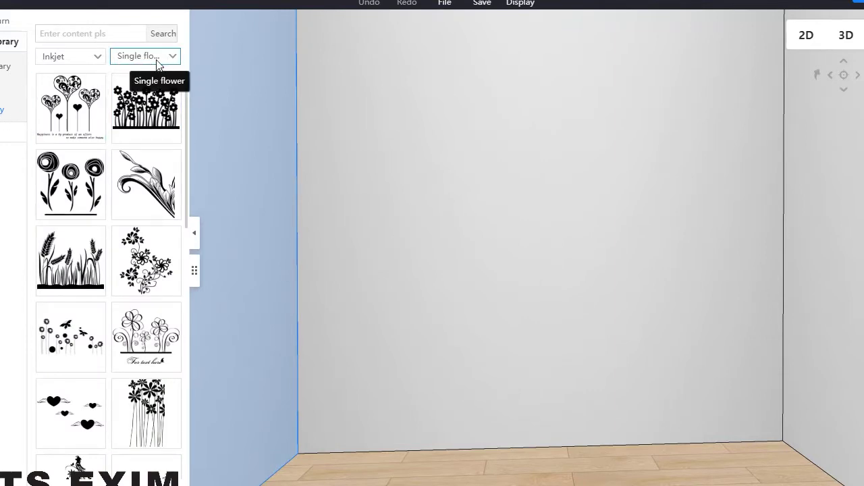
{"action": "left_click", "coordinate": [99, 59]}
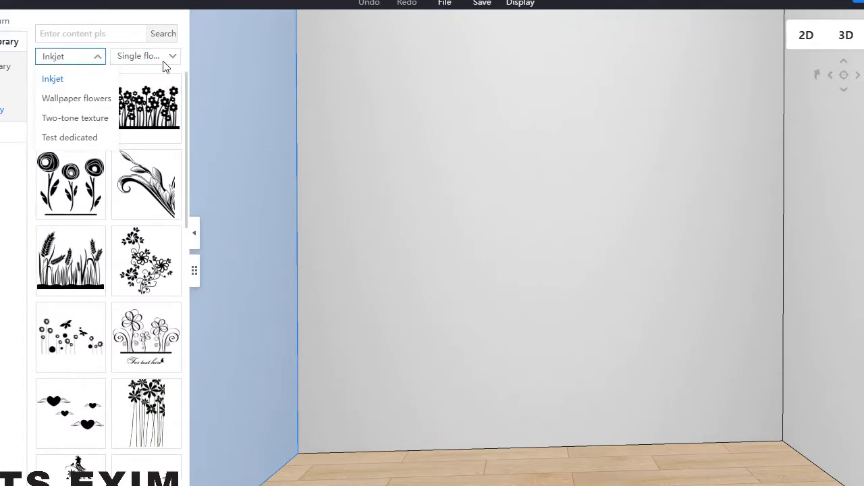
{"action": "left_click", "coordinate": [90, 142]}
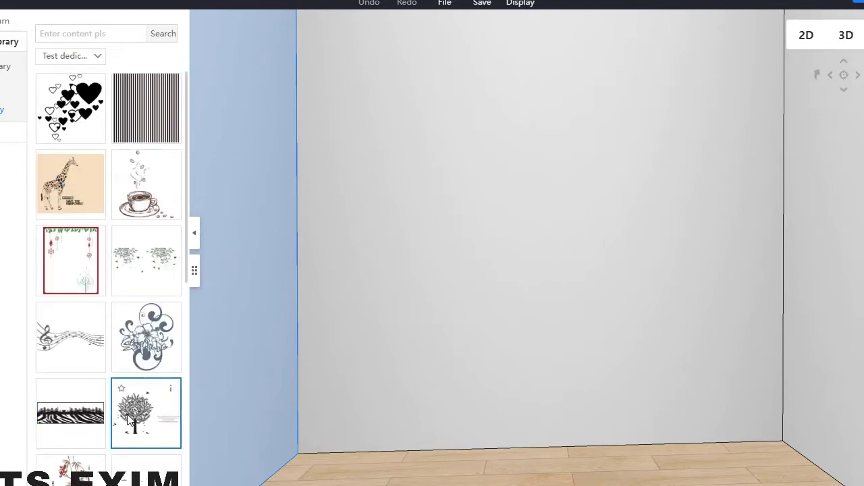
{"action": "scroll", "coordinate": [117, 400], "scroll_direction": "down", "scroll_amount": 5}
{"action": "scroll", "coordinate": [142, 364], "scroll_direction": "up", "scroll_amount": 3}
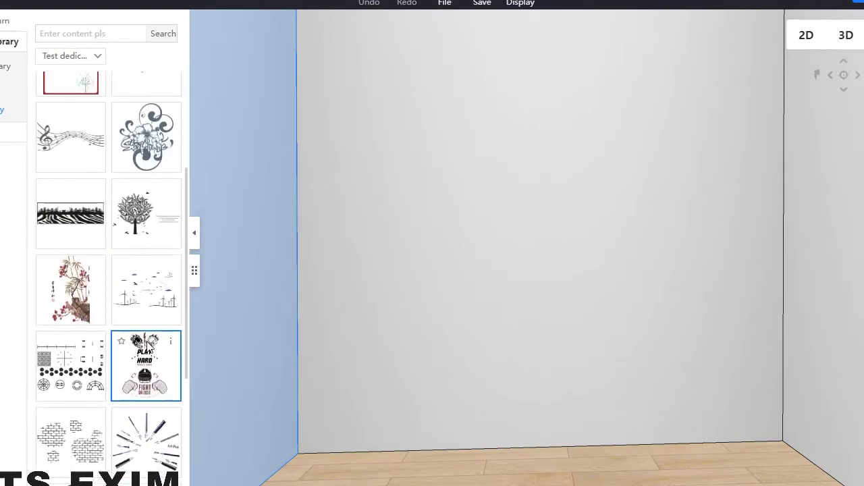
{"action": "scroll", "coordinate": [146, 338], "scroll_direction": "up", "scroll_amount": 2}
{"action": "left_click_drag", "start_coordinate": [144, 116], "coordinate": [433, 338]}
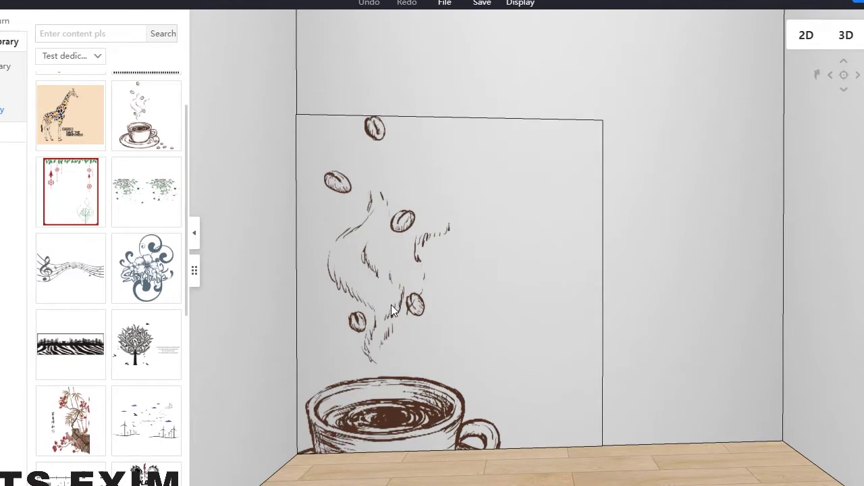
Open the back wall in the flat editor and move the coffee cup print fully inside, about 136 from the bottom and 803 from the right edge
{"action": "left_click", "coordinate": [377, 415]}
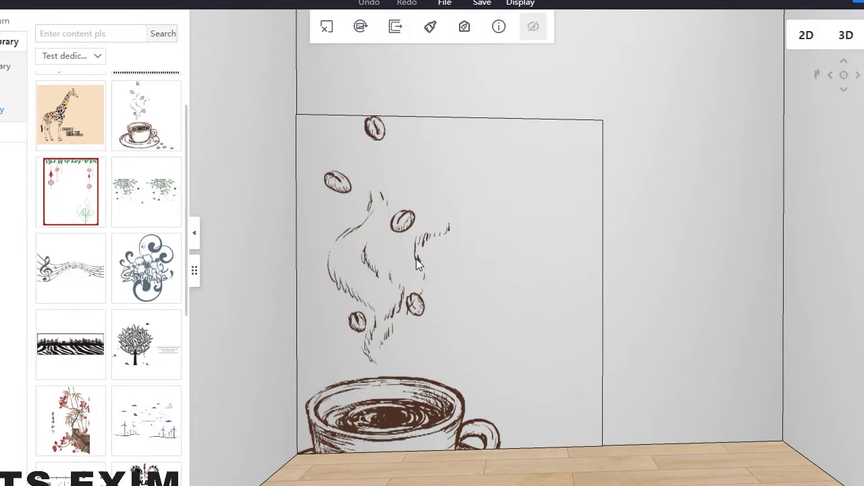
{"action": "left_click", "coordinate": [392, 72]}
{"action": "left_click", "coordinate": [408, 355]}
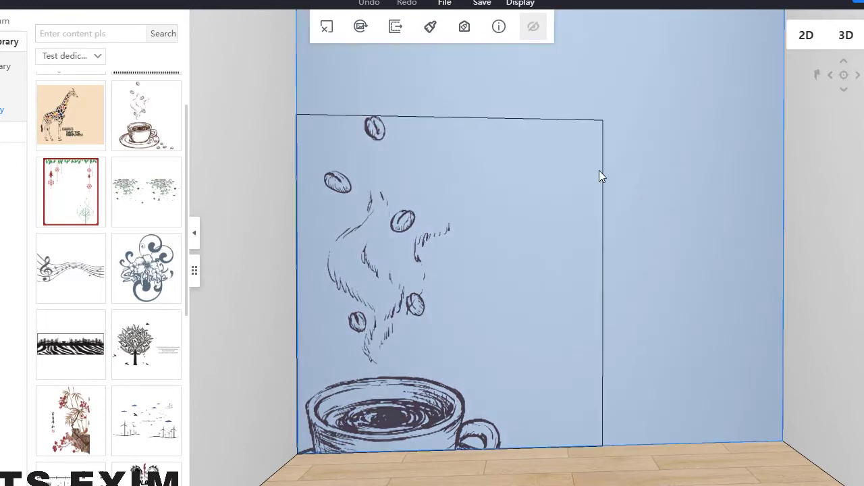
{"action": "double_click", "coordinate": [630, 117]}
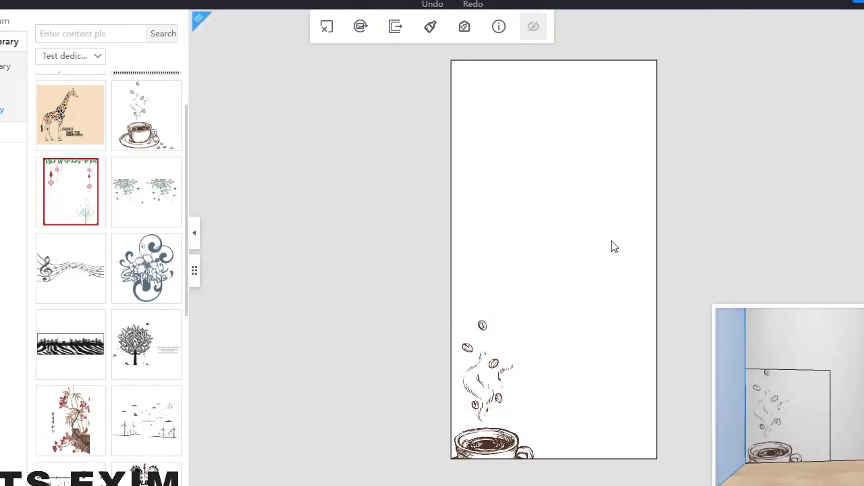
{"action": "scroll", "coordinate": [516, 316], "scroll_direction": "down", "scroll_amount": 2}
{"action": "left_click_drag", "start_coordinate": [516, 316], "coordinate": [422, 293]}
{"action": "scroll", "coordinate": [425, 297], "scroll_direction": "up", "scroll_amount": 5}
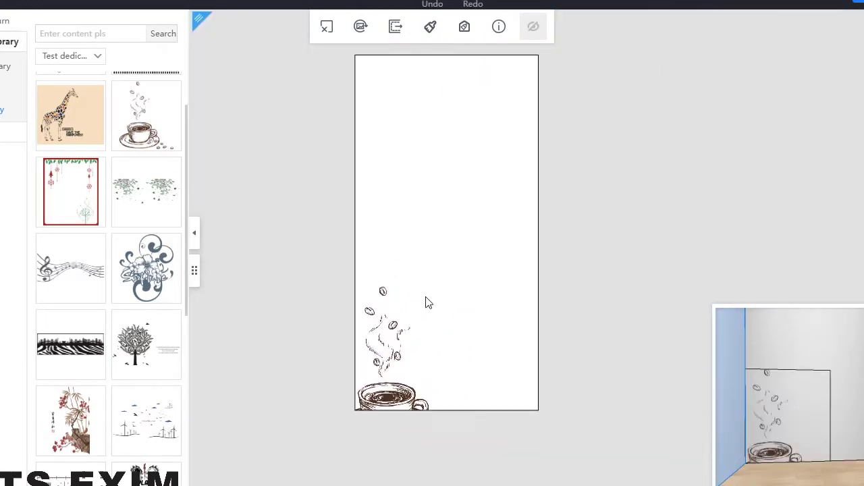
{"action": "left_click", "coordinate": [388, 437]}
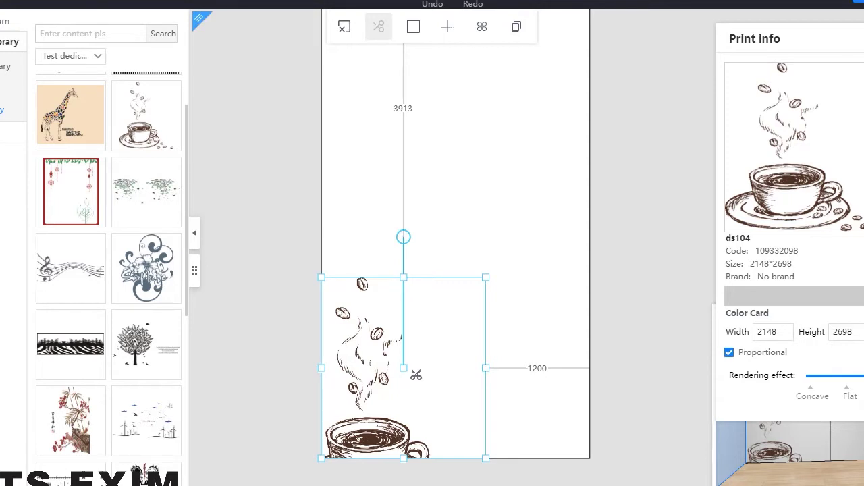
{"action": "left_click_drag", "start_coordinate": [405, 368], "coordinate": [430, 332]}
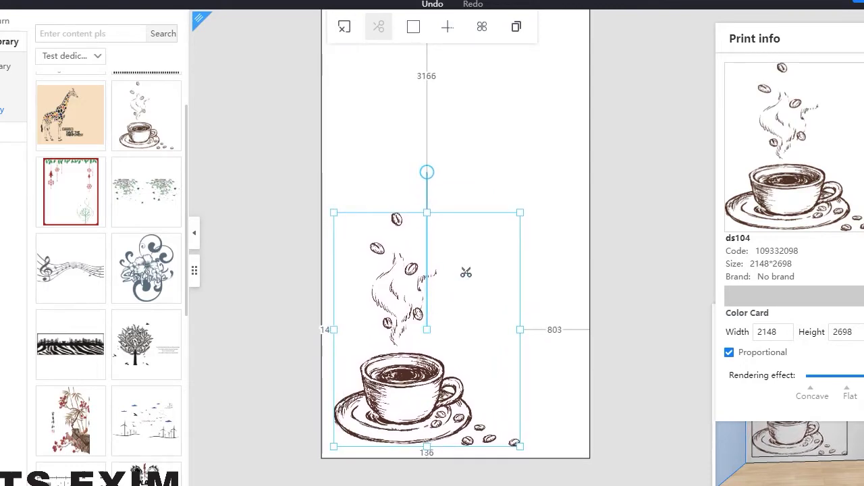
Shrink the coffee cup print proportionally to about 1244 × 1563 and move it against the wall's left edge, about 595 from the bottom
{"action": "left_click_drag", "start_coordinate": [516, 215], "coordinate": [480, 262]}
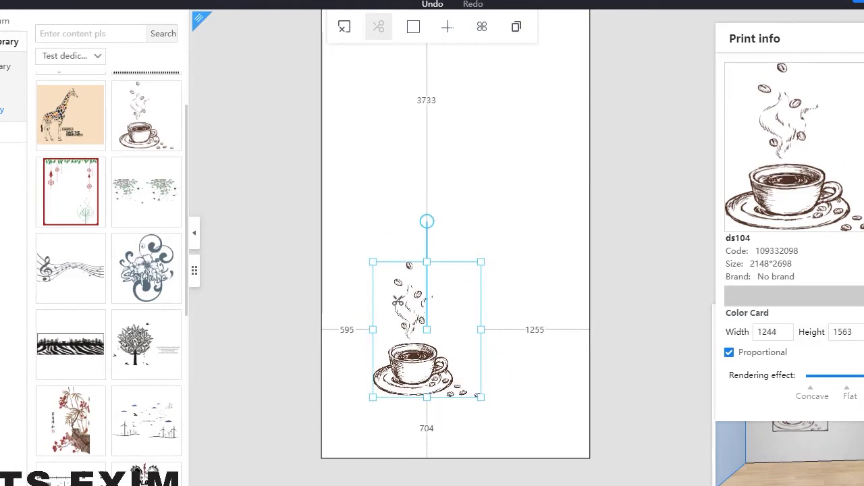
{"action": "left_click_drag", "start_coordinate": [428, 329], "coordinate": [373, 338]}
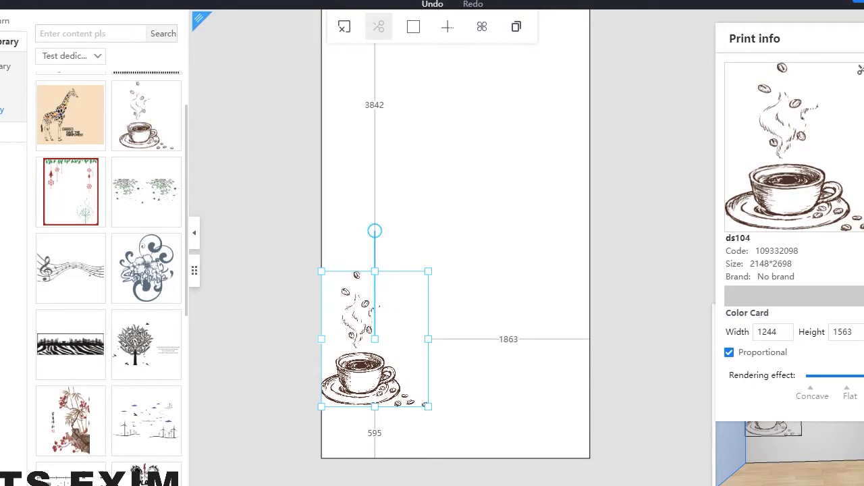
Rotate the coffee cup print upside down and stretch it to about 2134 wide and 1879 high
{"action": "scroll", "coordinate": [498, 327], "scroll_direction": "up", "scroll_amount": 3}
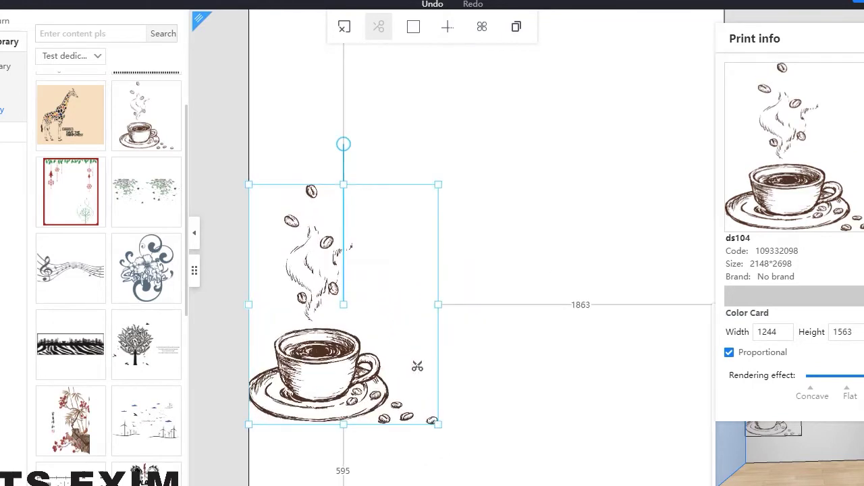
{"action": "scroll", "coordinate": [484, 309], "scroll_direction": "down", "scroll_amount": 2}
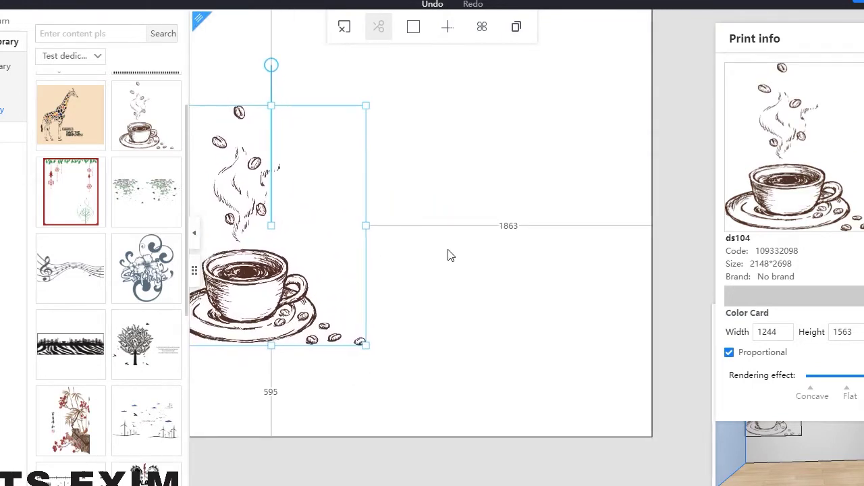
{"action": "left_click_drag", "start_coordinate": [289, 80], "coordinate": [287, 382]}
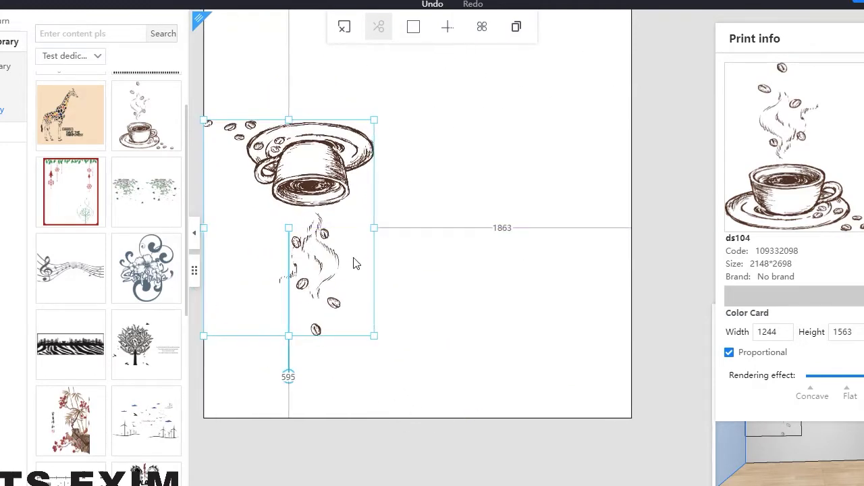
{"action": "left_click_drag", "start_coordinate": [376, 231], "coordinate": [436, 230]}
{"action": "left_click_drag", "start_coordinate": [371, 175], "coordinate": [346, 181]}
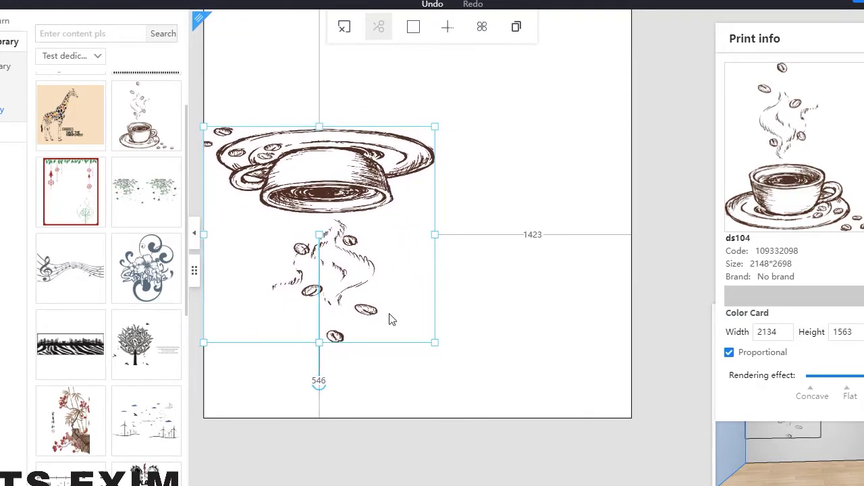
{"action": "left_click_drag", "start_coordinate": [320, 354], "coordinate": [321, 366]}
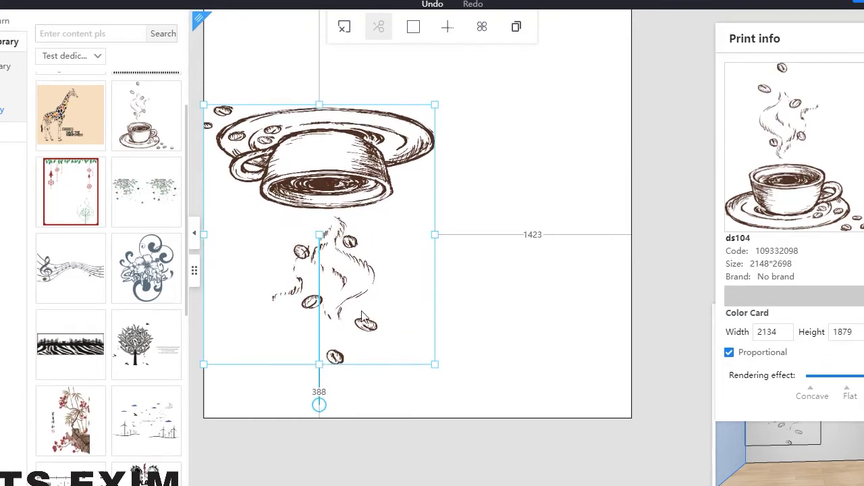
Recolor the coffee cup print with Color card 943 from the yellow color chart
{"action": "left_click", "coordinate": [463, 158]}
{"action": "left_click", "coordinate": [326, 186]}
{"action": "left_click", "coordinate": [808, 297]}
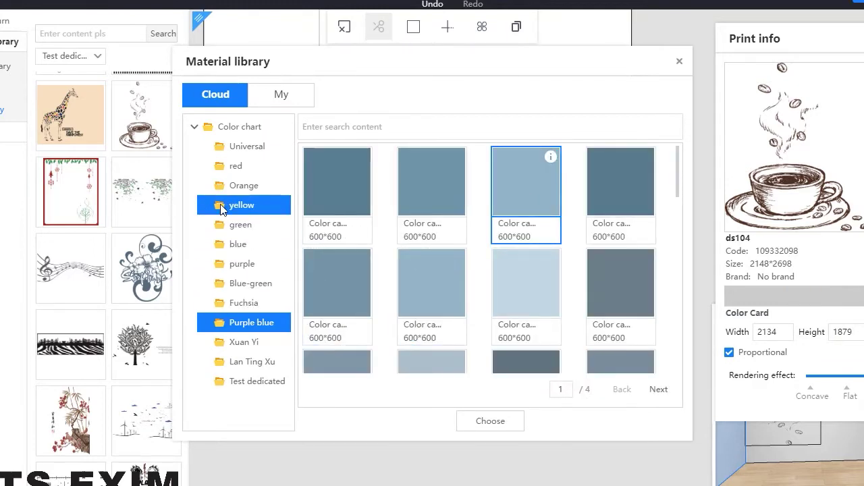
{"action": "left_click", "coordinate": [253, 264]}
{"action": "left_click", "coordinate": [269, 204]}
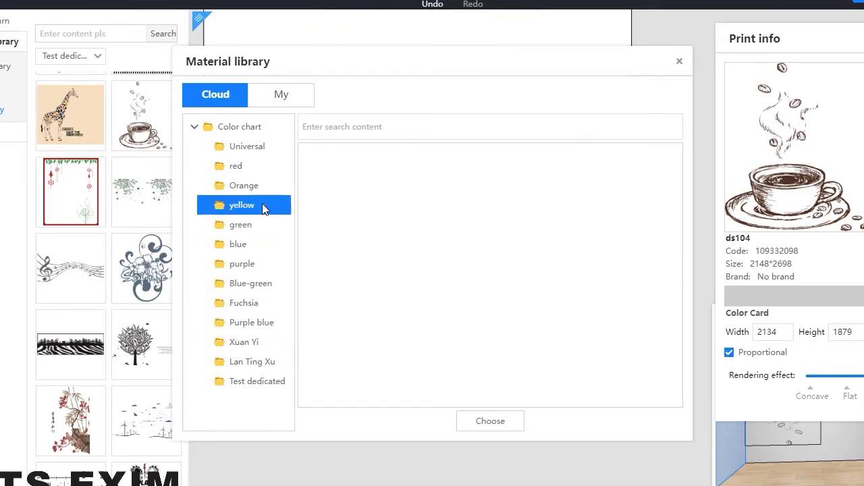
{"action": "scroll", "coordinate": [465, 297], "scroll_direction": "down", "scroll_amount": 6}
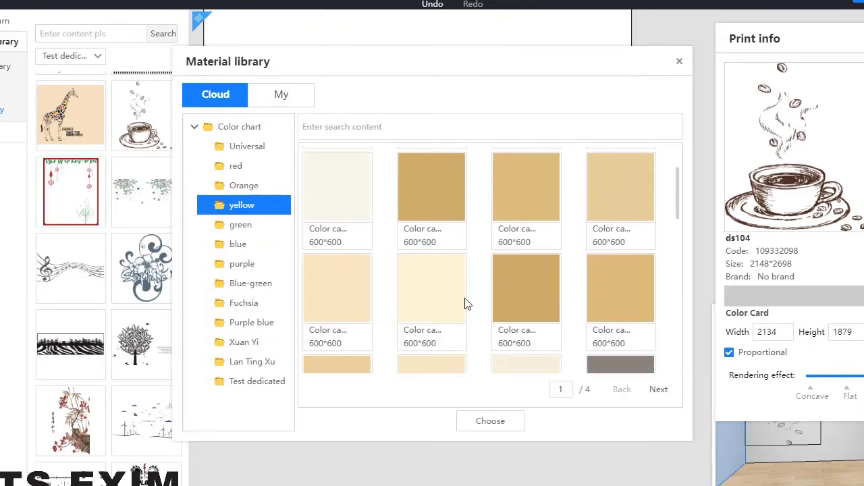
{"action": "scroll", "coordinate": [473, 310], "scroll_direction": "down", "scroll_amount": 2}
{"action": "left_click", "coordinate": [341, 175]}
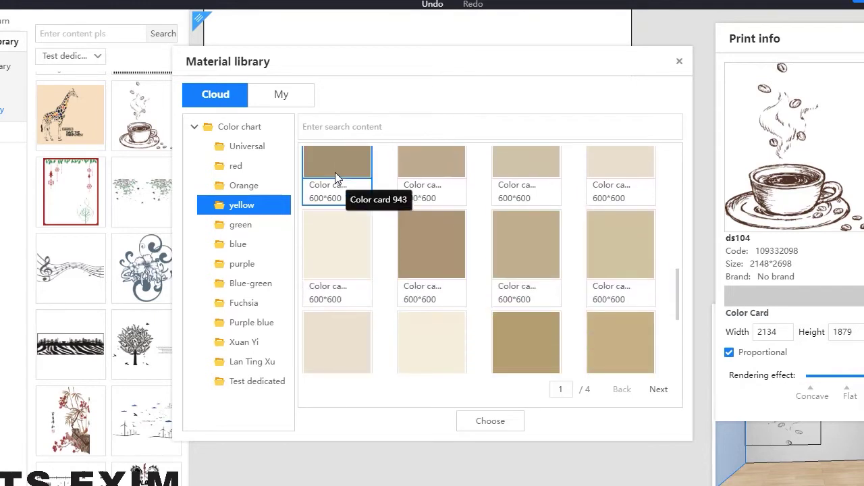
{"action": "left_click", "coordinate": [491, 420]}
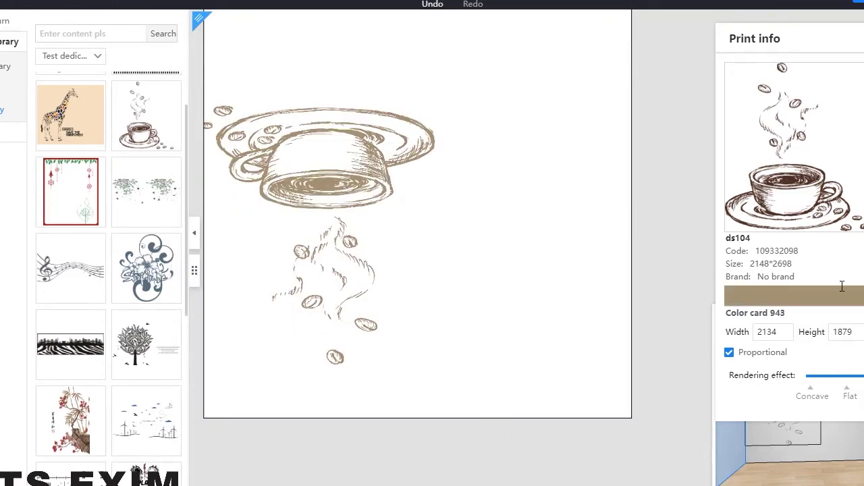
Recolor the coffee cup print with Color card 898 from the second page of the yellow color chart
{"action": "left_click", "coordinate": [809, 296]}
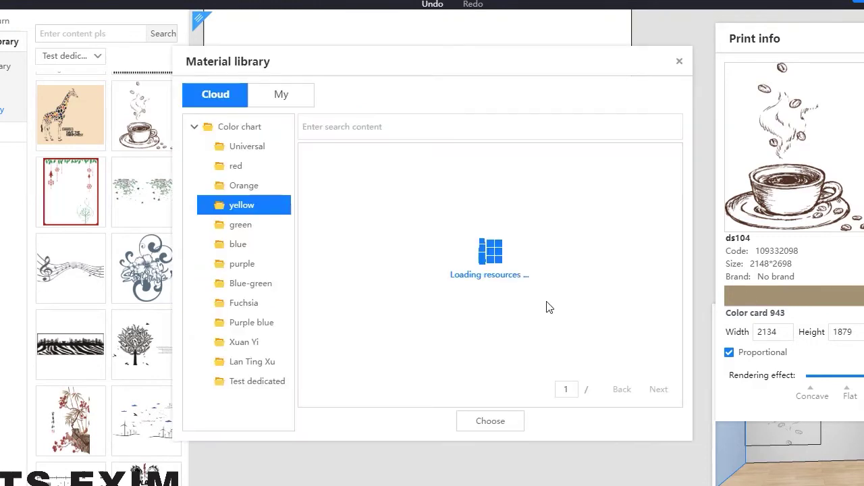
{"action": "scroll", "coordinate": [611, 279], "scroll_direction": "down", "scroll_amount": 5}
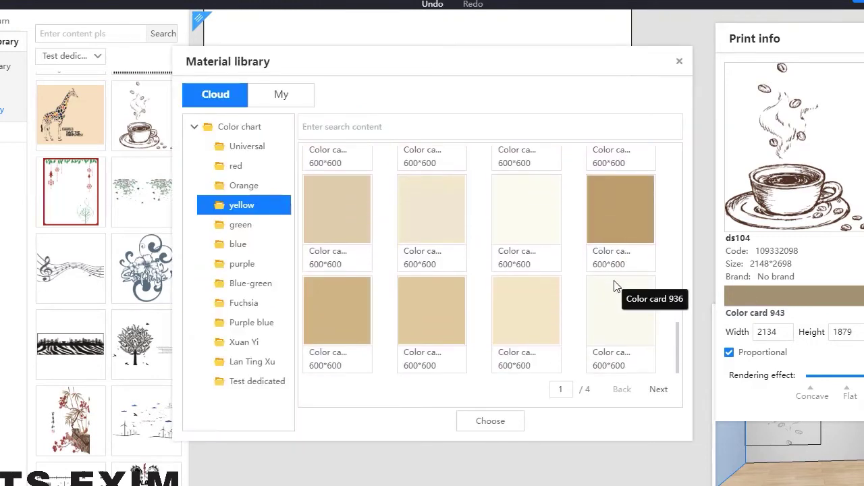
{"action": "left_click", "coordinate": [658, 389]}
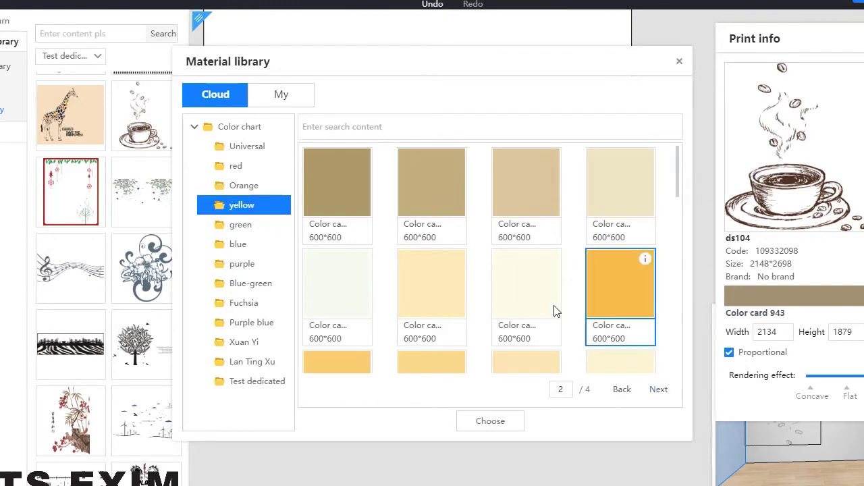
{"action": "scroll", "coordinate": [553, 310], "scroll_direction": "down", "scroll_amount": 5}
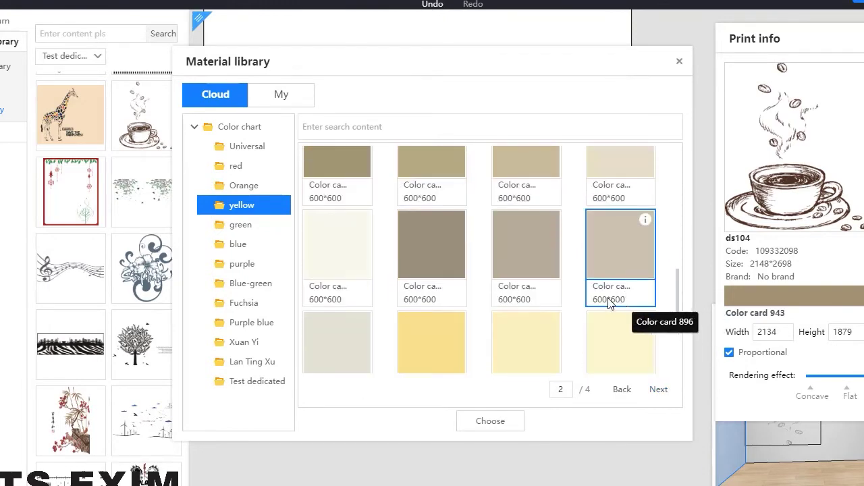
{"action": "scroll", "coordinate": [609, 304], "scroll_direction": "down", "scroll_amount": 2}
{"action": "left_click", "coordinate": [491, 421]}
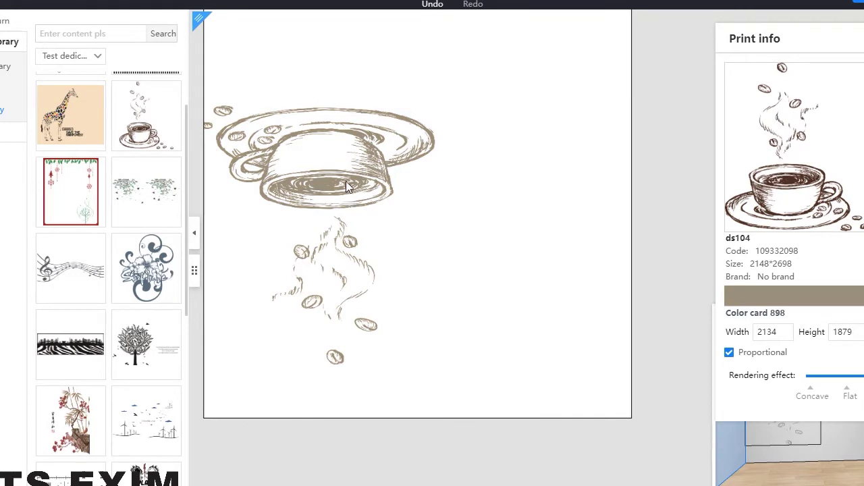
Frame the lowest coffee bean of the print with a rectangular selection and separate it from the rest of the pattern
{"action": "left_click", "coordinate": [363, 135]}
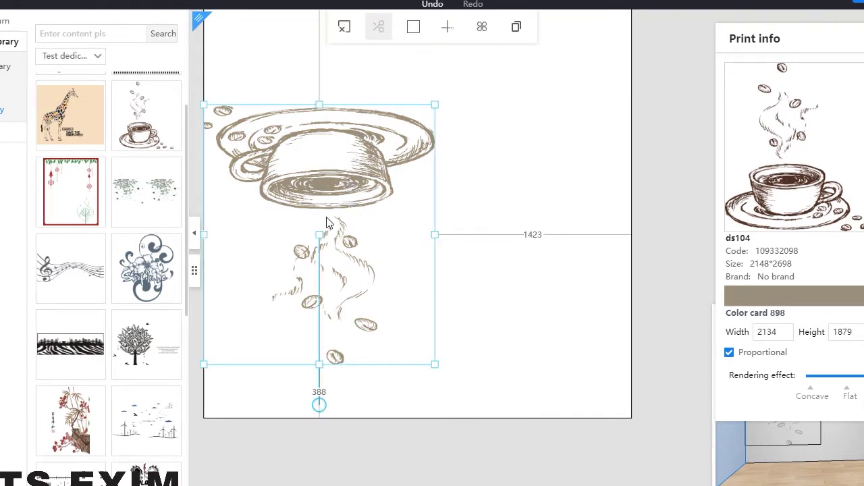
{"action": "left_click", "coordinate": [413, 27]}
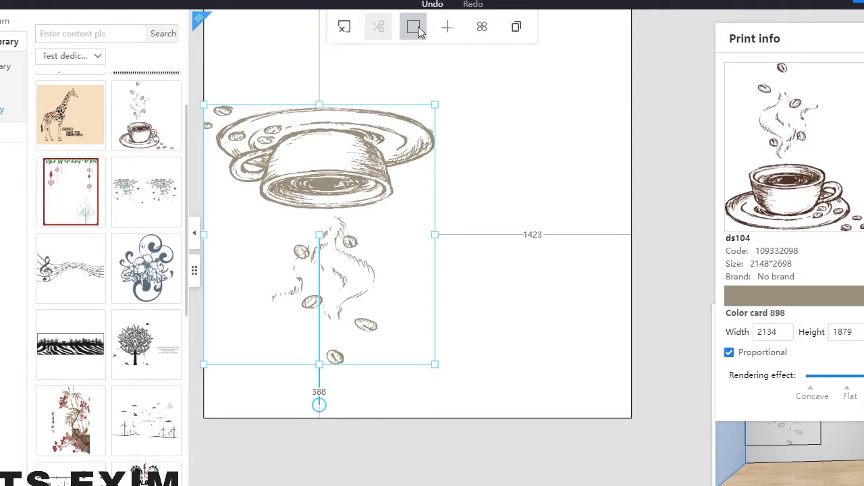
{"action": "mouse_move", "coordinate": [311, 347]}
{"action": "left_mouse_down"}
{"action": "mouse_move", "coordinate": [348, 362]}
{"action": "mouse_move", "coordinate": [353, 392]}
{"action": "mouse_move", "coordinate": [356, 376]}
{"action": "left_mouse_up"}
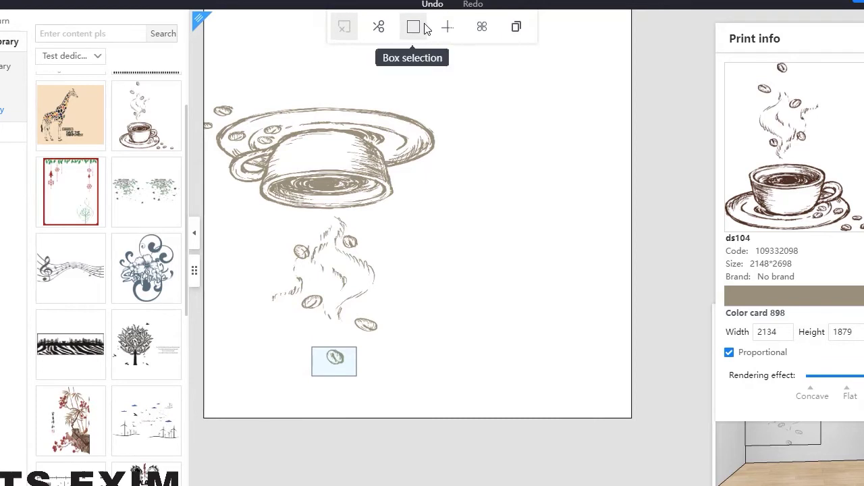
{"action": "left_click", "coordinate": [378, 26]}
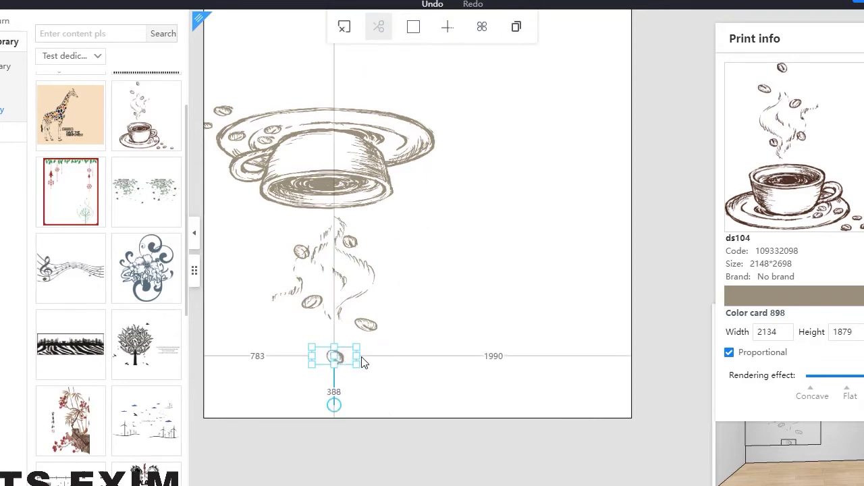
Copy the separated coffee bean three times, placing two copies to its right and one to its left, around the lower end of the steam
{"action": "scroll", "coordinate": [357, 360], "scroll_direction": "up", "scroll_amount": 2}
{"action": "left_click", "coordinate": [517, 38]}
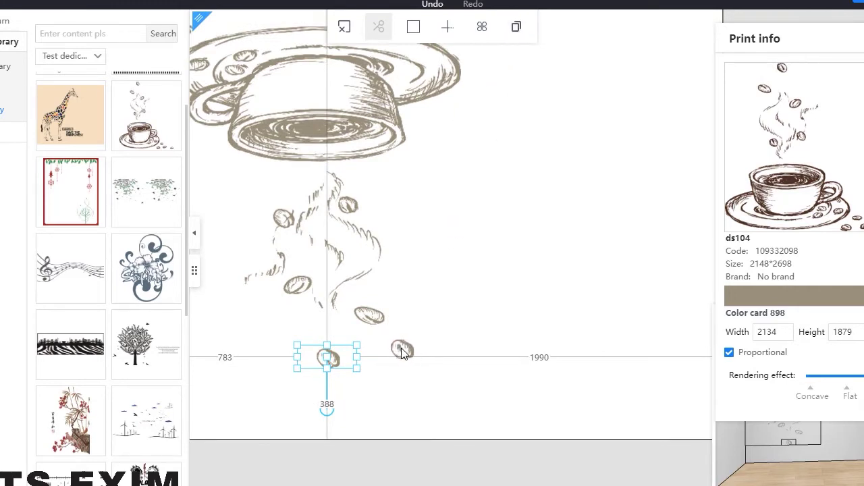
{"action": "left_click", "coordinate": [402, 348]}
{"action": "left_click", "coordinate": [516, 27]}
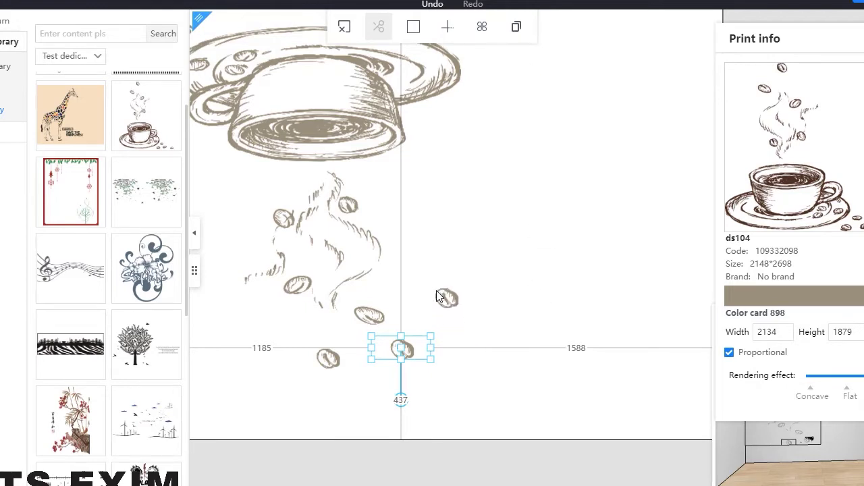
{"action": "left_click", "coordinate": [435, 291]}
{"action": "left_click", "coordinate": [516, 27]}
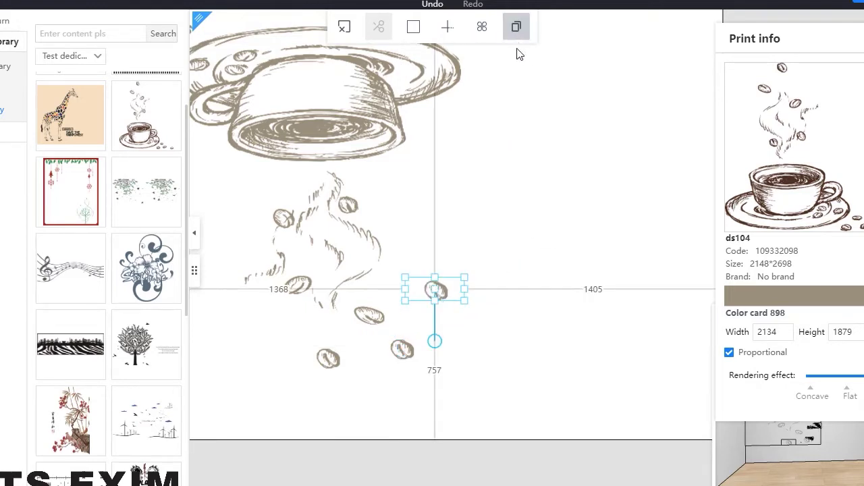
{"action": "left_click", "coordinate": [266, 348]}
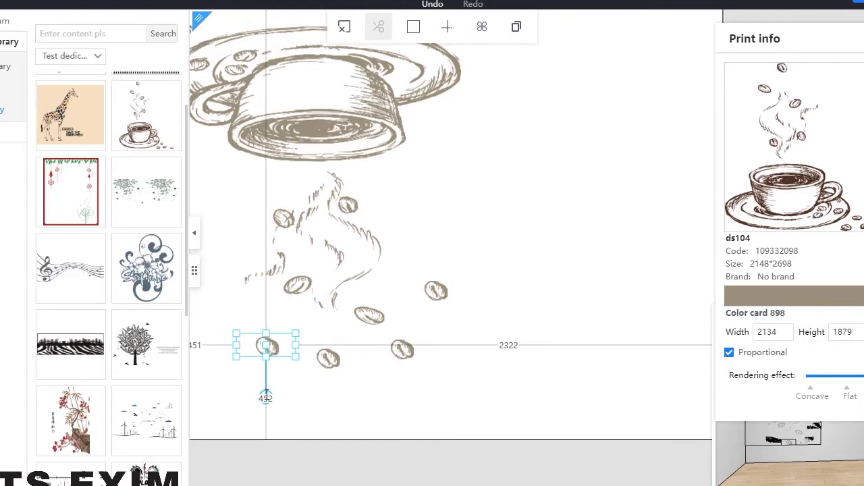
Rotate the leftmost bean copy slightly, and select the bean copy just right of the original separated bean
{"action": "scroll", "coordinate": [267, 395], "scroll_direction": "up", "scroll_amount": 1}
{"action": "left_click_drag", "start_coordinate": [265, 395], "coordinate": [296, 382]}
{"action": "left_click", "coordinate": [437, 346]}
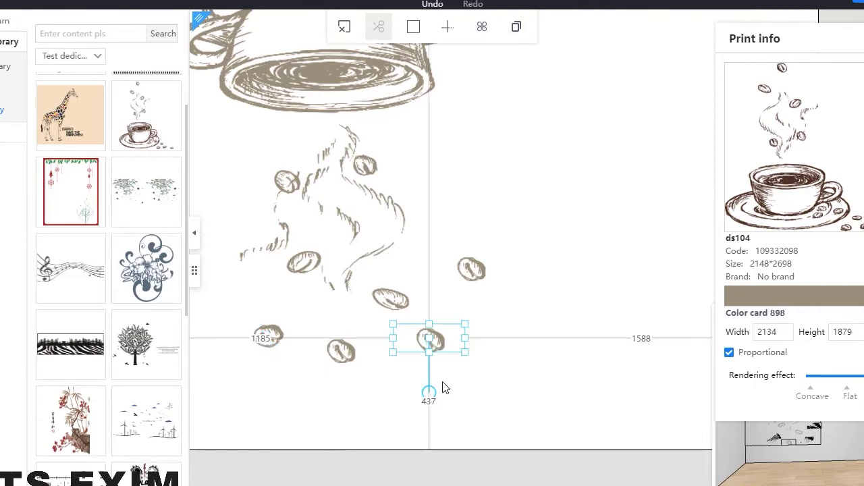
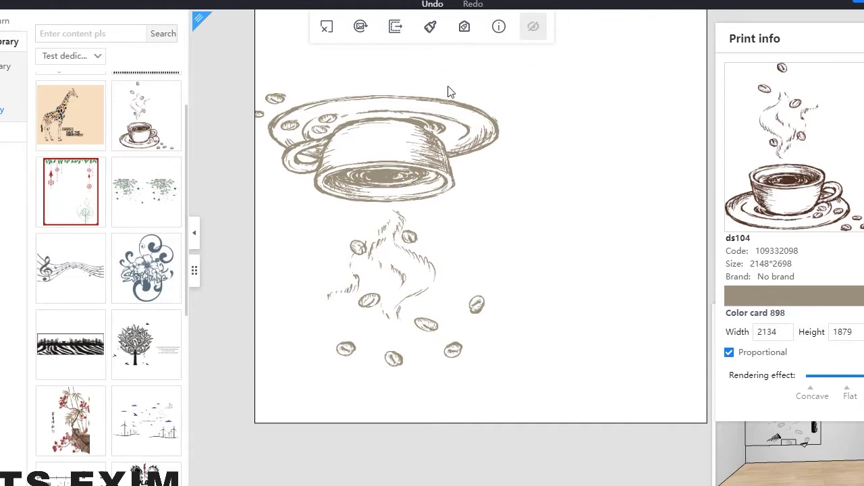
Try to outline the coffee bean above the saucer's left edge with a polyline selection
{"action": "left_click", "coordinate": [394, 358]}
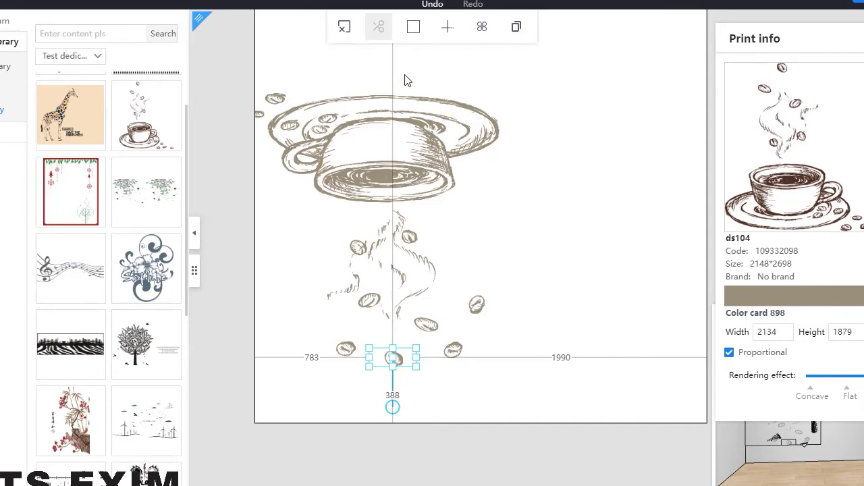
{"action": "left_click", "coordinate": [447, 27]}
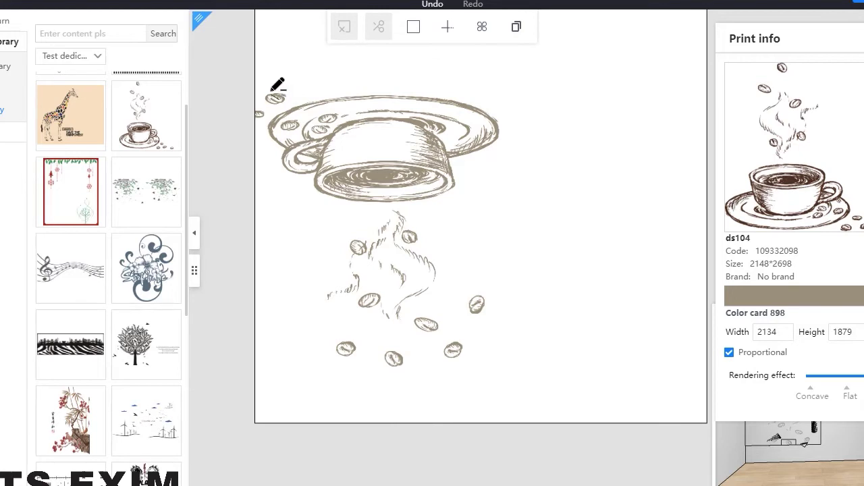
{"action": "left_click", "coordinate": [290, 101]}
{"action": "left_click", "coordinate": [284, 77]}
{"action": "left_click", "coordinate": [259, 99]}
{"action": "left_click", "coordinate": [274, 115]}
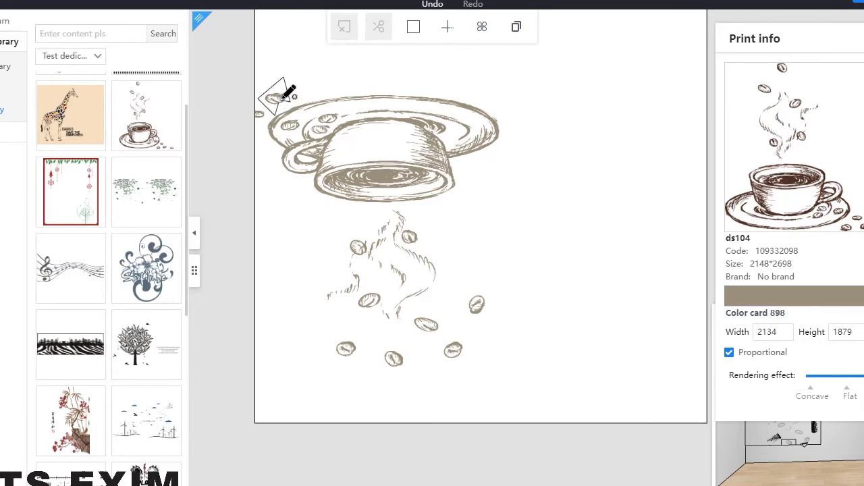
{"action": "left_click", "coordinate": [287, 96]}
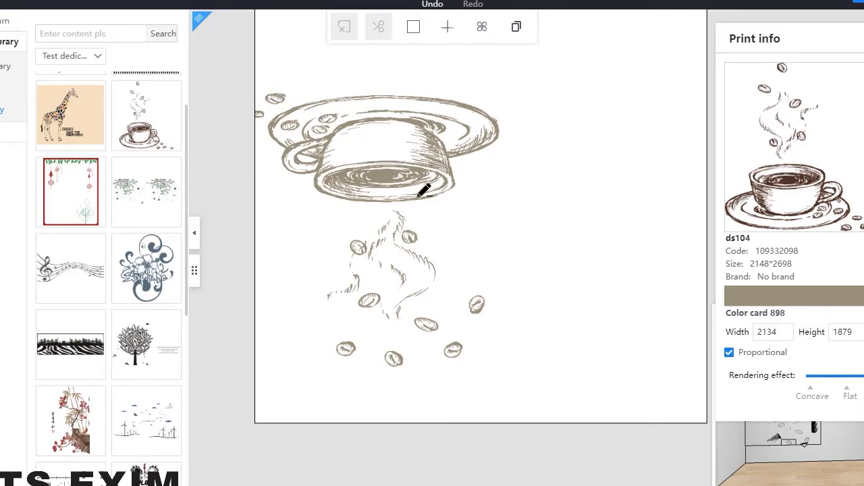
Try to separate the coffee bean just right of the upper steam from the print with a polyline outline
{"action": "scroll", "coordinate": [412, 222], "scroll_direction": "up", "scroll_amount": 5}
{"action": "scroll", "coordinate": [422, 210], "scroll_direction": "up", "scroll_amount": 1}
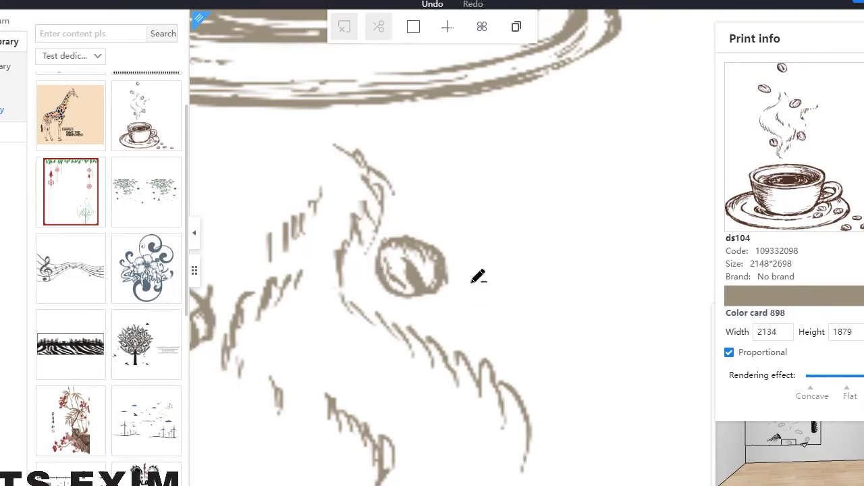
{"action": "left_click", "coordinate": [382, 239]}
{"action": "left_click", "coordinate": [368, 272]}
{"action": "left_click", "coordinate": [392, 298]}
{"action": "left_click", "coordinate": [453, 301]}
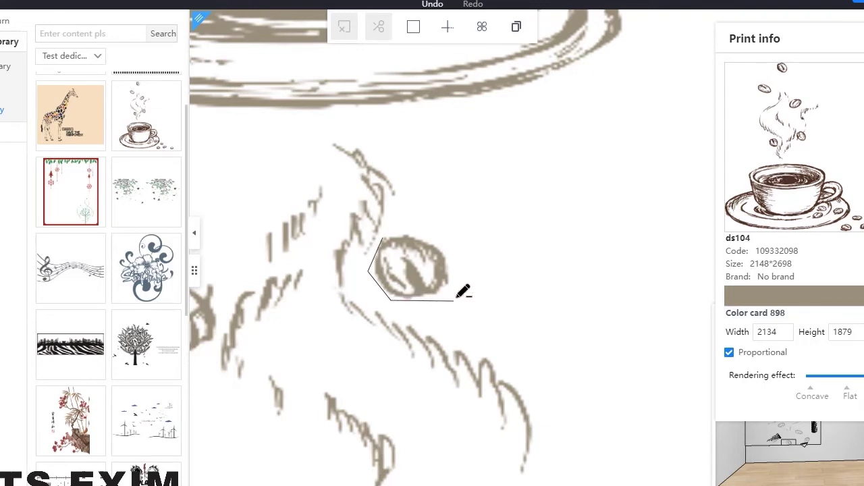
{"action": "left_click", "coordinate": [453, 245]}
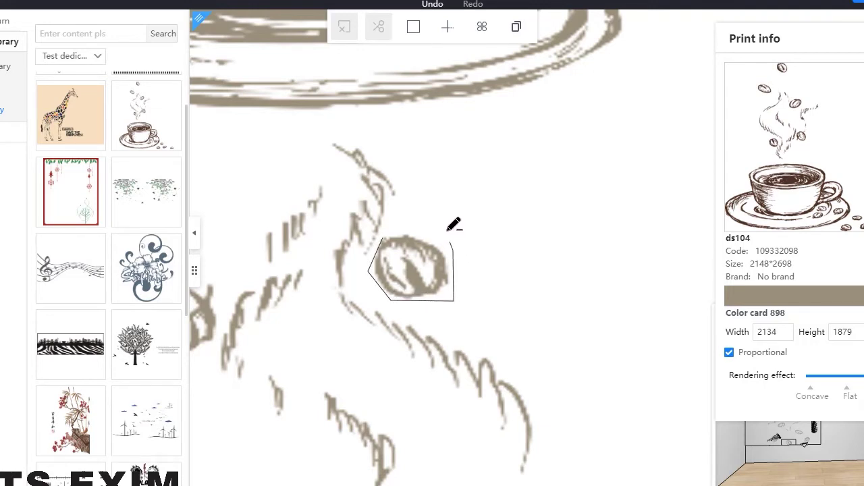
{"action": "left_click", "coordinate": [408, 229]}
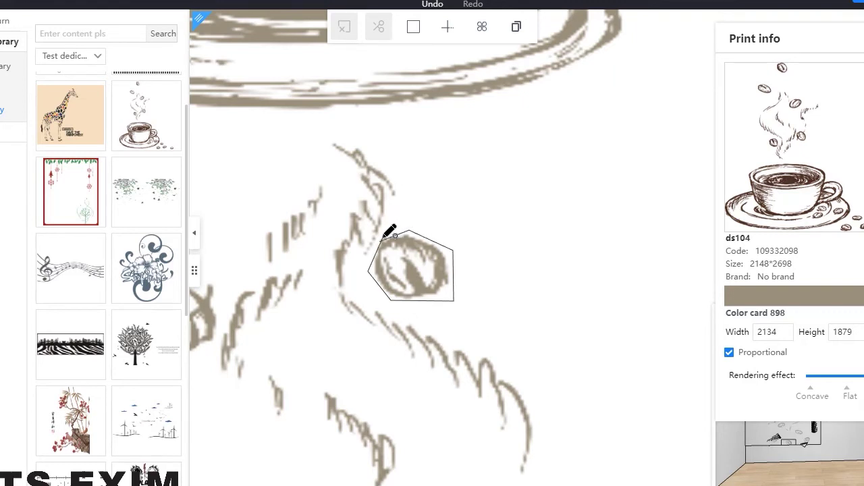
{"action": "left_click", "coordinate": [384, 235]}
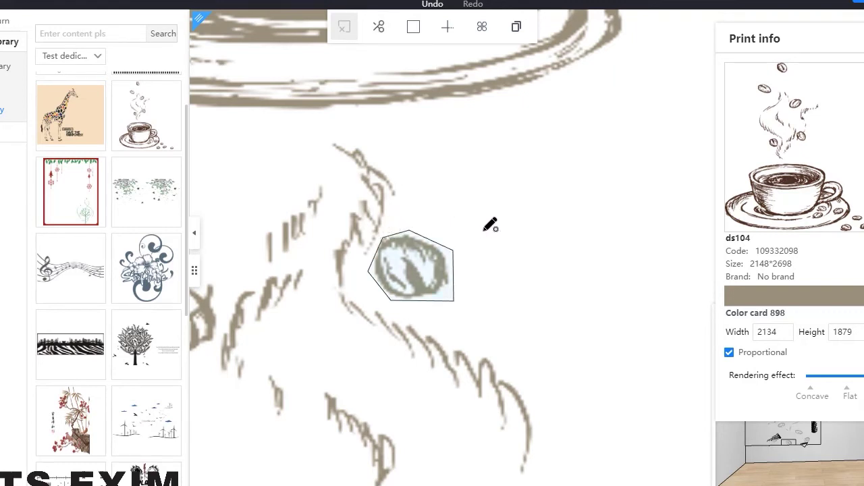
{"action": "left_click", "coordinate": [379, 28]}
Move the coffee cup print slightly up the wall, to 428 above the wall's lower edge
{"action": "scroll", "coordinate": [406, 249], "scroll_direction": "down", "scroll_amount": 2}
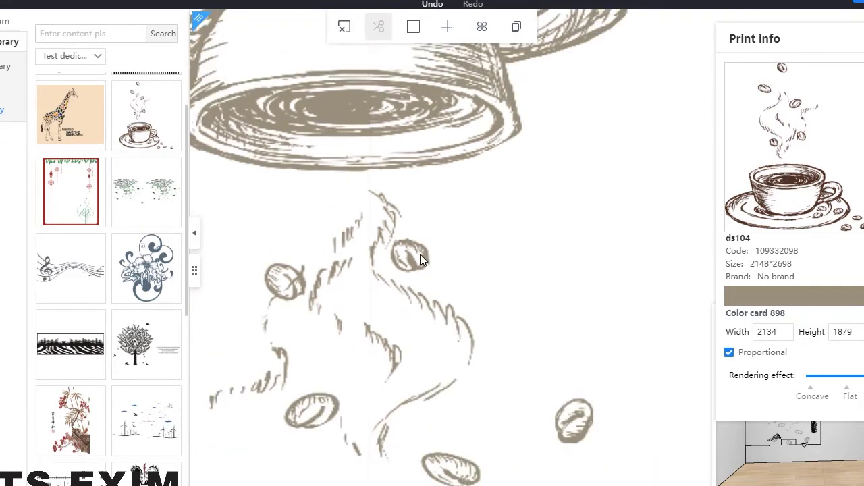
{"action": "left_click", "coordinate": [426, 262]}
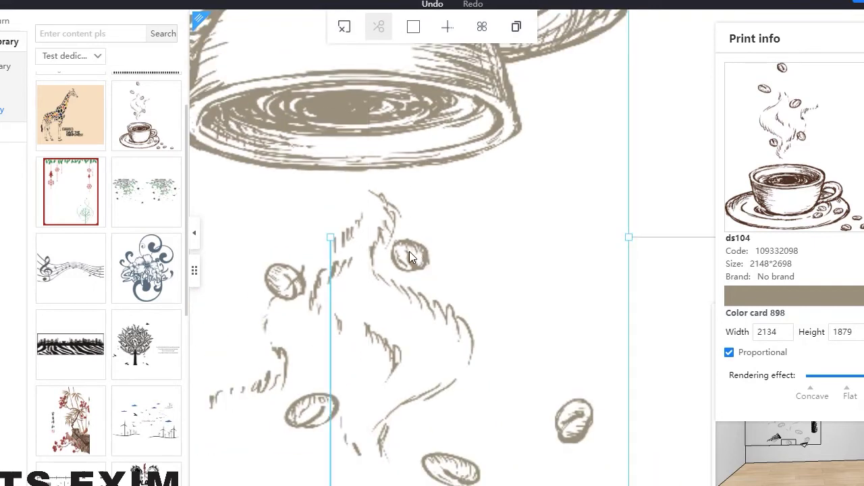
{"action": "scroll", "coordinate": [452, 256], "scroll_direction": "down", "scroll_amount": 2}
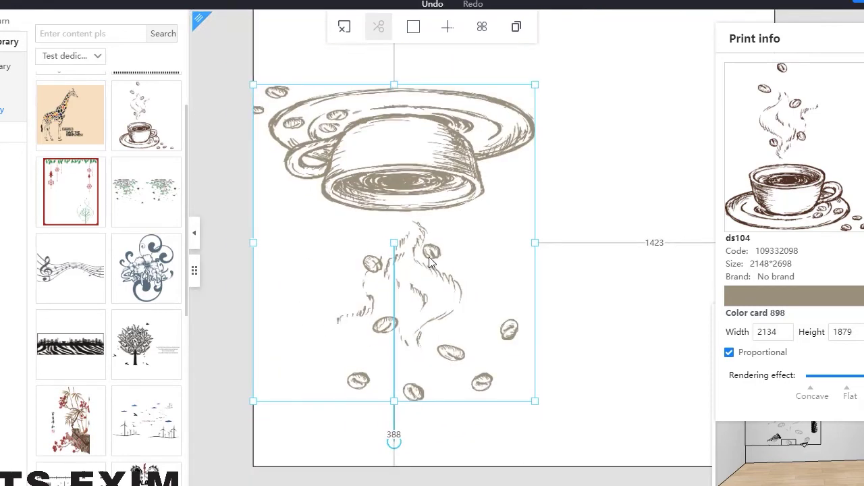
{"action": "mouse_move", "coordinate": [401, 251]}
{"action": "left_mouse_down"}
{"action": "mouse_move", "coordinate": [395, 241]}
{"action": "mouse_move", "coordinate": [444, 257]}
{"action": "mouse_move", "coordinate": [392, 243]}
{"action": "mouse_move", "coordinate": [405, 242]}
{"action": "left_mouse_up"}
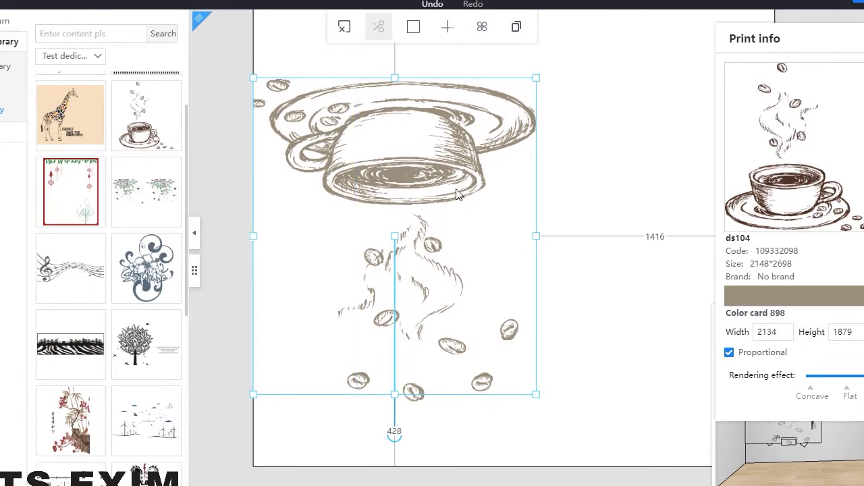
Enclose the bean beside the upper right of the steam in a closed polyline and separate it from the print
{"action": "scroll", "coordinate": [466, 223], "scroll_direction": "up", "scroll_amount": 2}
{"action": "scroll", "coordinate": [470, 226], "scroll_direction": "up", "scroll_amount": 1}
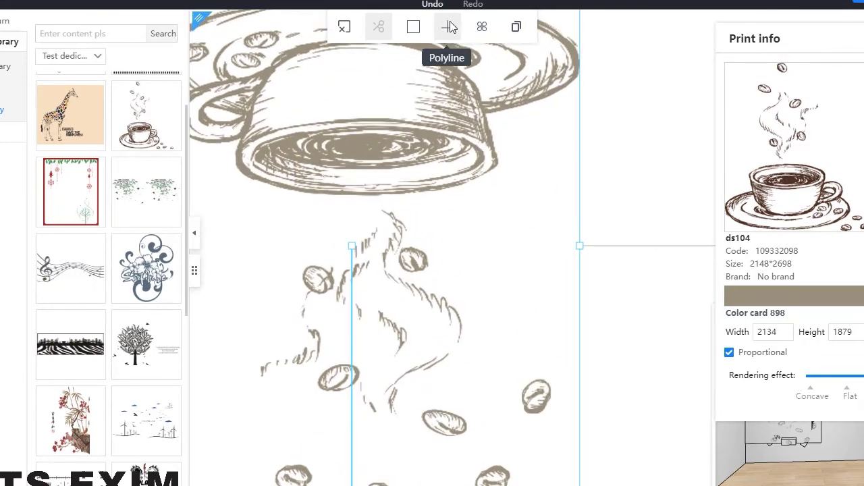
{"action": "left_click", "coordinate": [447, 26]}
{"action": "scroll", "coordinate": [444, 247], "scroll_direction": "up", "scroll_amount": 4}
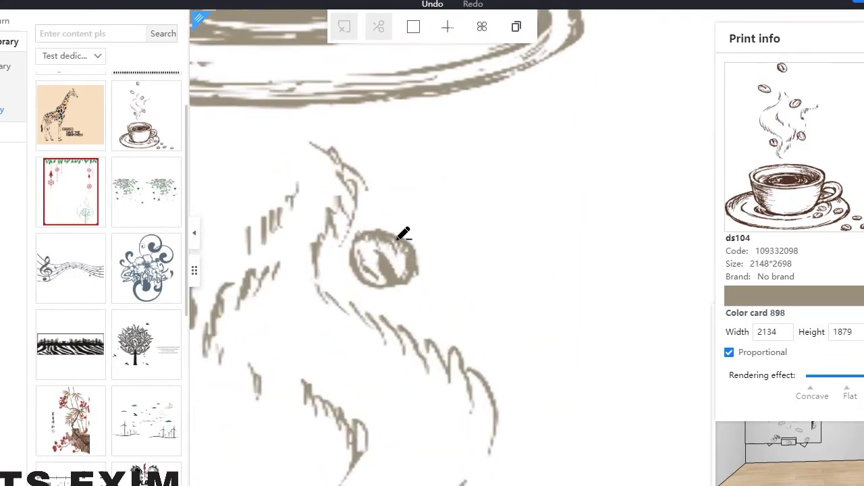
{"action": "left_click", "coordinate": [389, 228]}
{"action": "left_click", "coordinate": [352, 223]}
{"action": "left_click", "coordinate": [331, 244]}
{"action": "left_click", "coordinate": [336, 297]}
{"action": "left_click", "coordinate": [415, 308]}
{"action": "left_click", "coordinate": [436, 270]}
{"action": "left_click", "coordinate": [414, 221]}
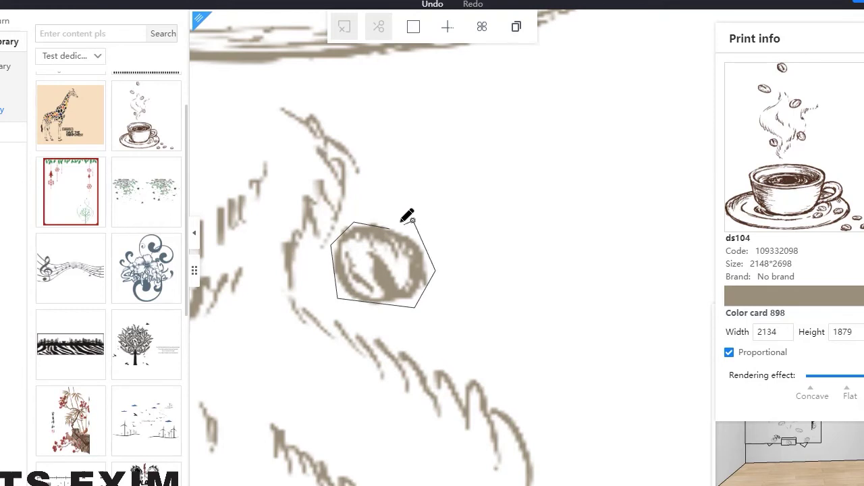
{"action": "double_click", "coordinate": [389, 228]}
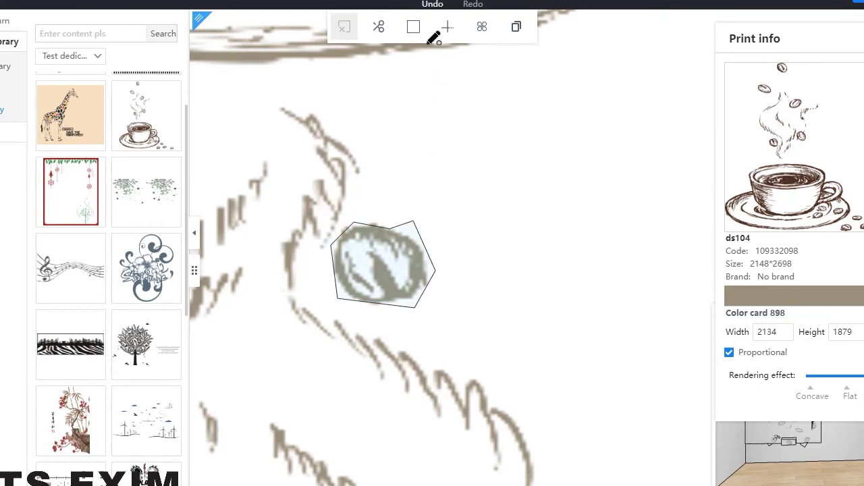
{"action": "left_click", "coordinate": [386, 35]}
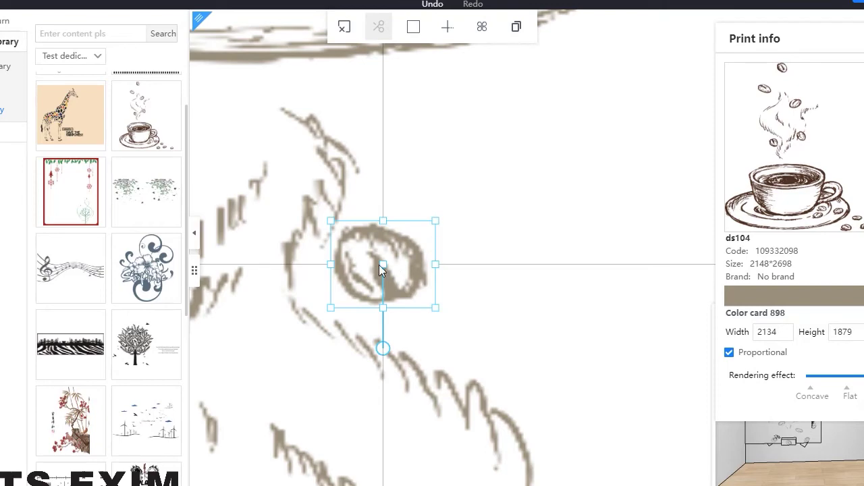
Move the separated coffee bean to the right, clear of the steam, and delete it
{"action": "left_click_drag", "start_coordinate": [385, 270], "coordinate": [627, 270]}
{"action": "scroll", "coordinate": [521, 290], "scroll_direction": "down", "scroll_amount": 4}
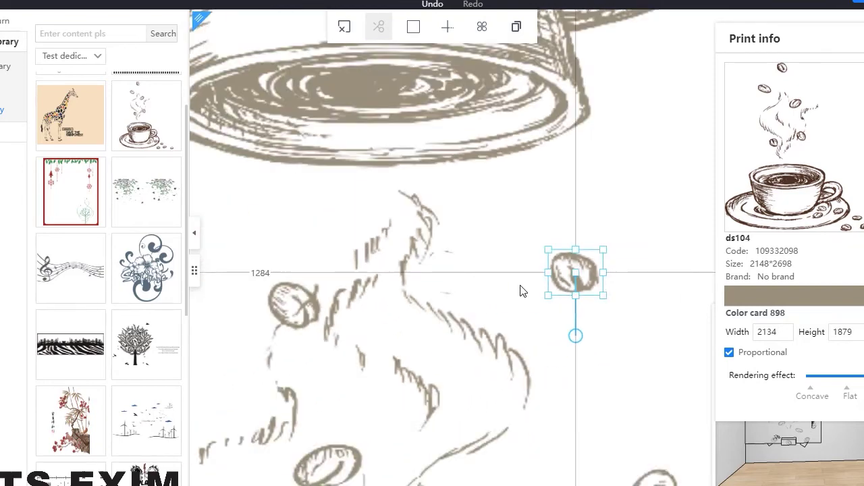
{"action": "scroll", "coordinate": [520, 297], "scroll_direction": "down", "scroll_amount": 1}
{"action": "left_click_drag", "start_coordinate": [548, 285], "coordinate": [551, 295]}
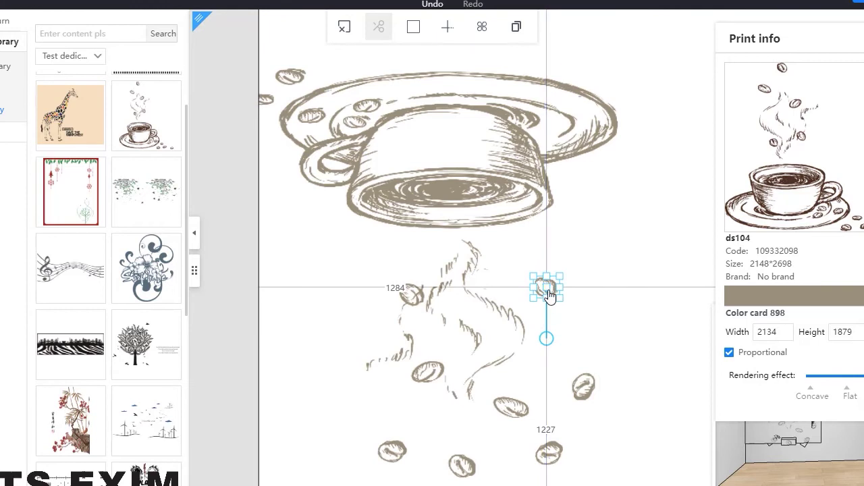
{"action": "left_click", "coordinate": [591, 312]}
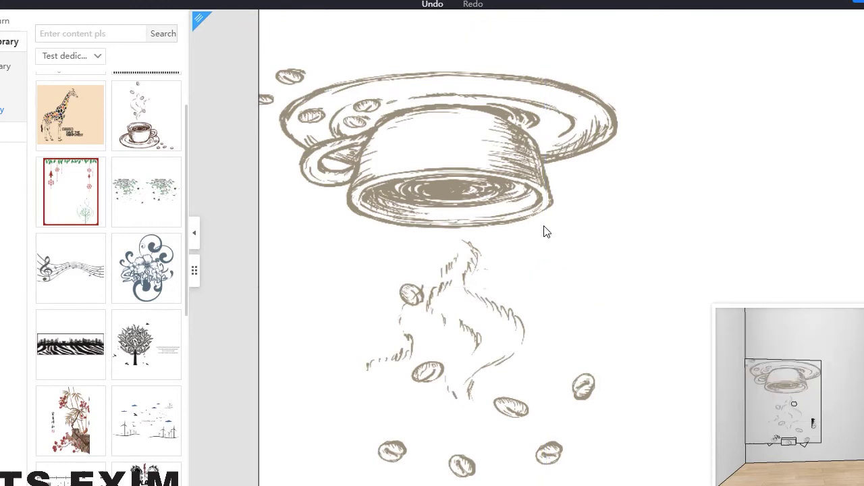
Close the coffee cup print's info and leave the wall editor for the 3D room view
{"action": "scroll", "coordinate": [555, 301], "scroll_direction": "down", "scroll_amount": 1}
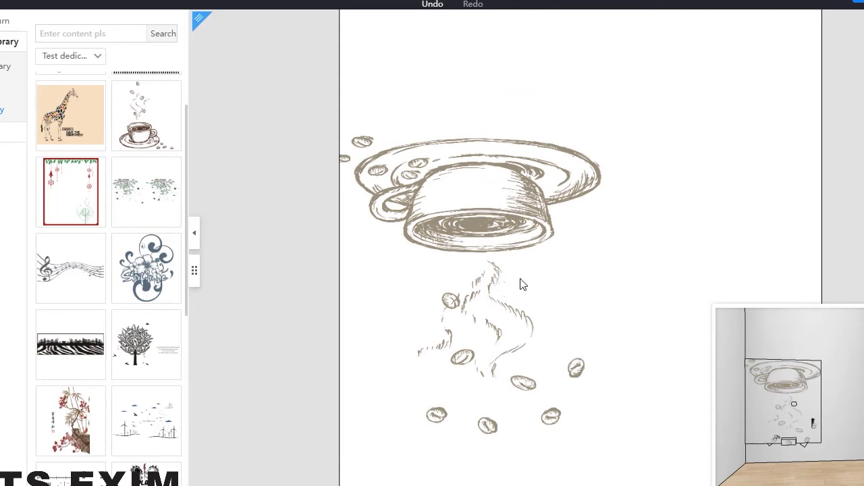
{"action": "left_click", "coordinate": [510, 201]}
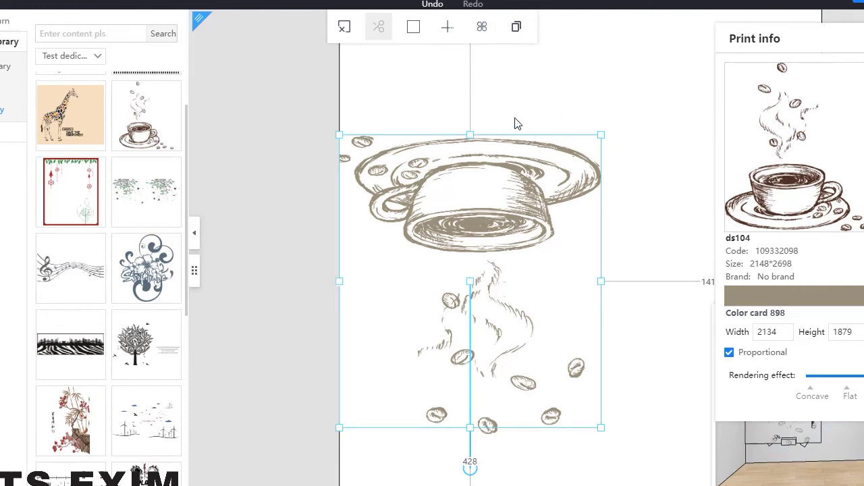
{"action": "left_click", "coordinate": [484, 32]}
{"action": "left_click", "coordinate": [484, 32]}
{"action": "left_click", "coordinate": [863, 38]}
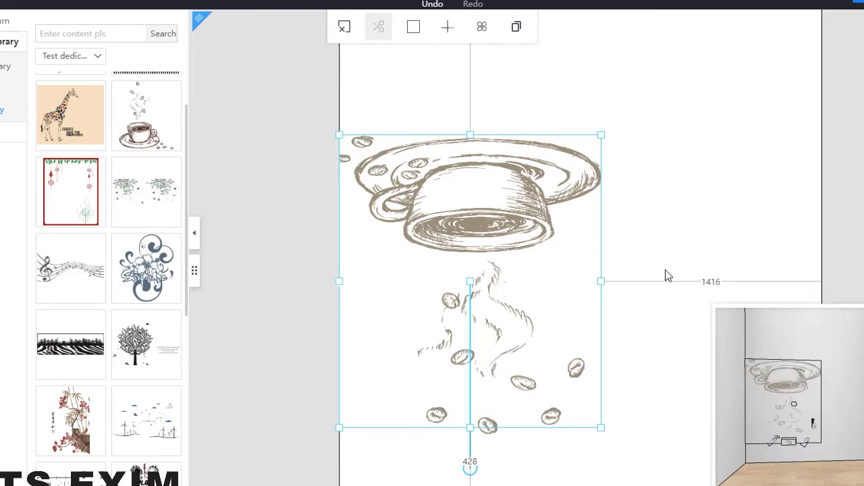
{"action": "left_click", "coordinate": [304, 239]}
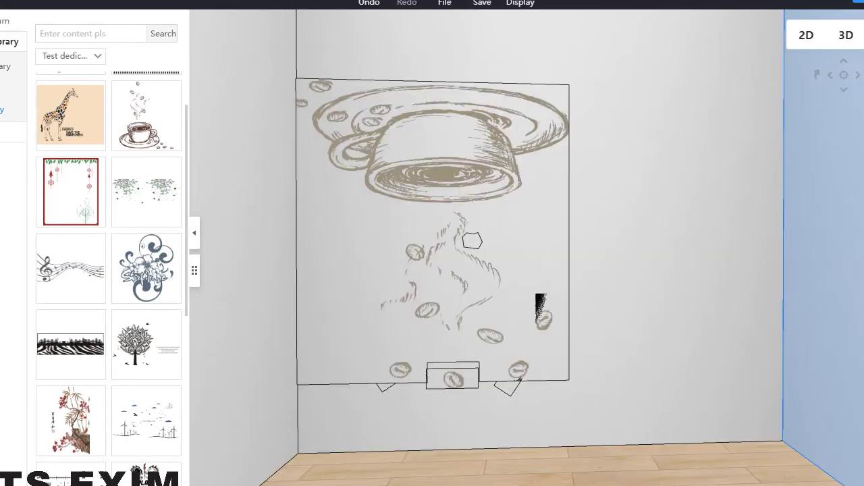
{"action": "left_click", "coordinate": [694, 327]}
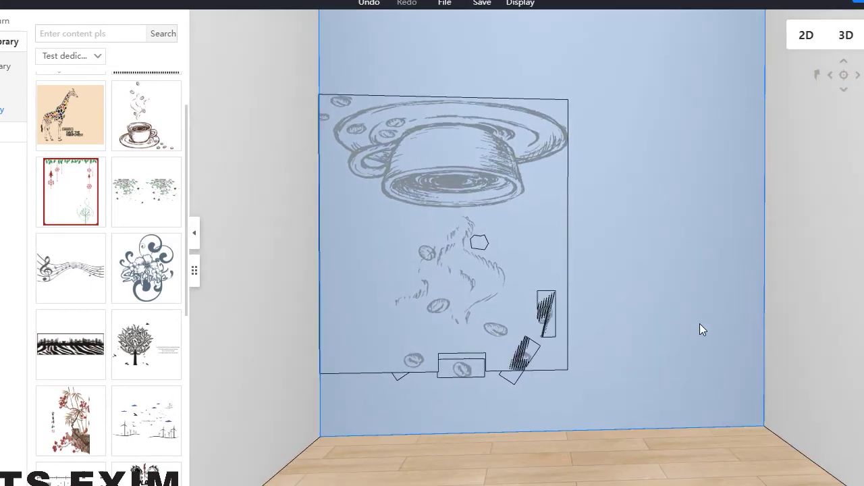
Reopen the printed wall in the editor and select the coffee cup print to view its info
{"action": "left_click_drag", "start_coordinate": [758, 318], "coordinate": [792, 337]}
{"action": "scroll", "coordinate": [792, 337], "scroll_direction": "up", "scroll_amount": 3}
{"action": "scroll", "coordinate": [776, 344], "scroll_direction": "down", "scroll_amount": 3}
{"action": "left_click", "coordinate": [679, 371]}
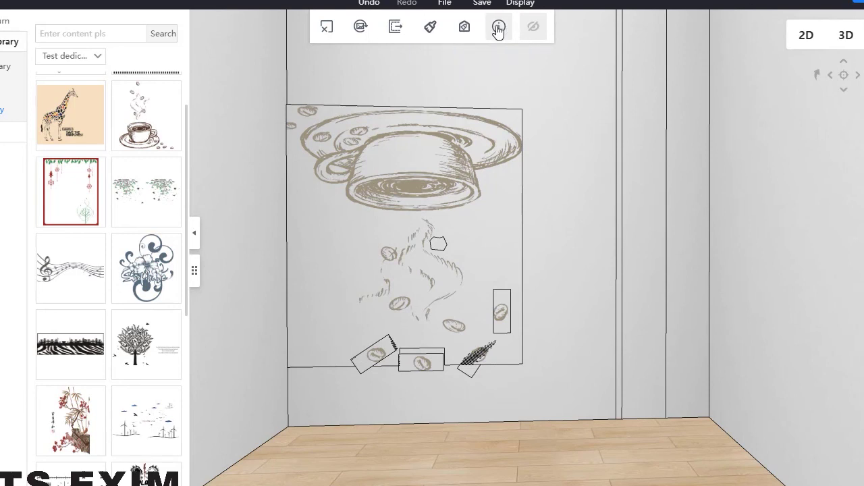
{"action": "double_click", "coordinate": [555, 155]}
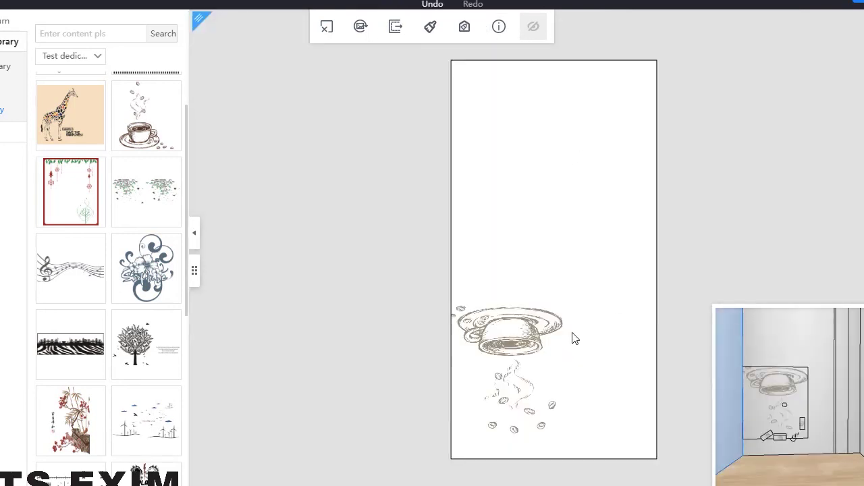
{"action": "left_click", "coordinate": [517, 329]}
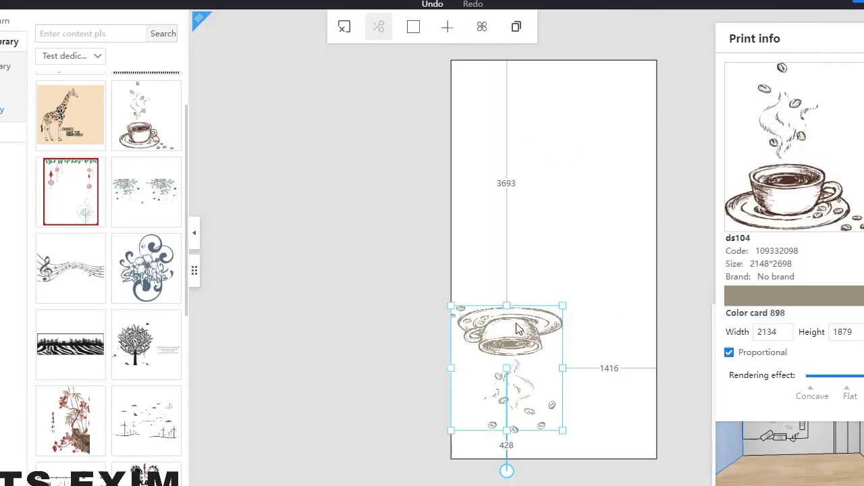
{"action": "left_click", "coordinate": [483, 28]}
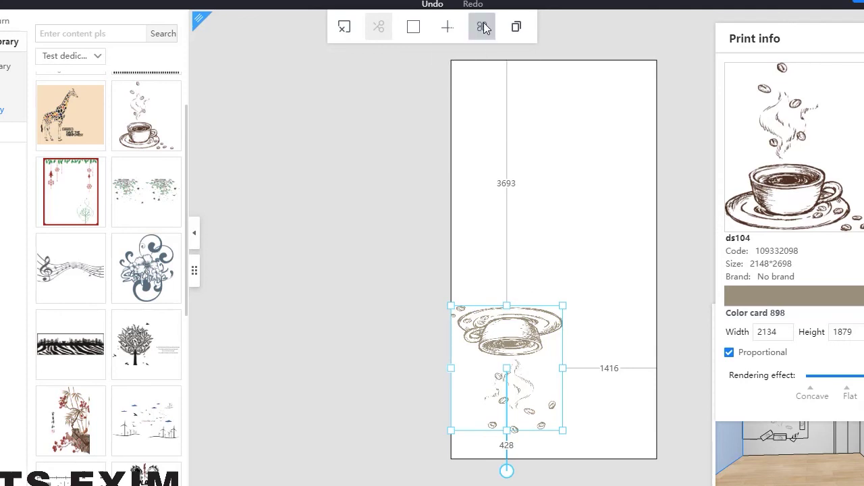
{"action": "left_click", "coordinate": [483, 28]}
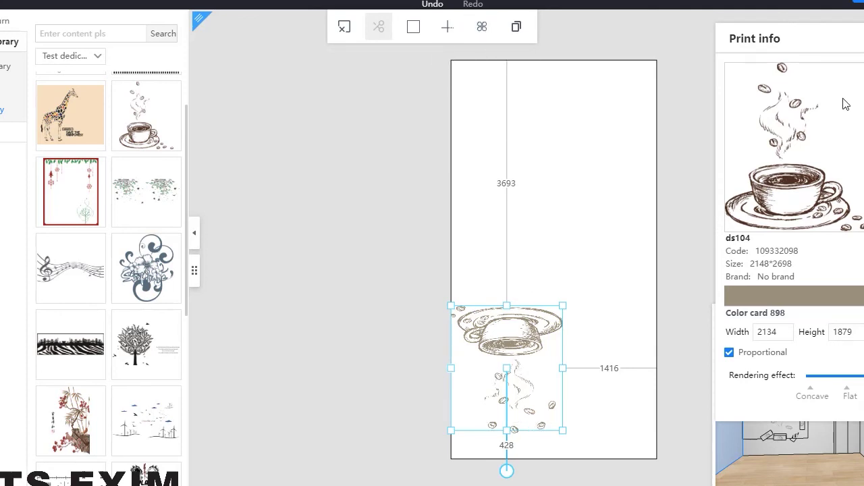
Close the wall editor and leave the print library for the main finishes and whole-house customization categories
{"action": "left_click", "coordinate": [862, 39]}
{"action": "left_click", "coordinate": [862, 2]}
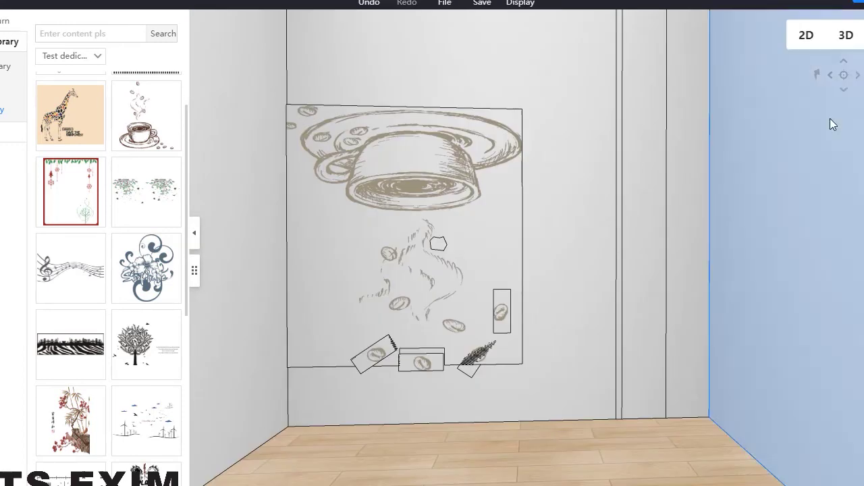
{"action": "scroll", "coordinate": [582, 366], "scroll_direction": "down", "scroll_amount": 3}
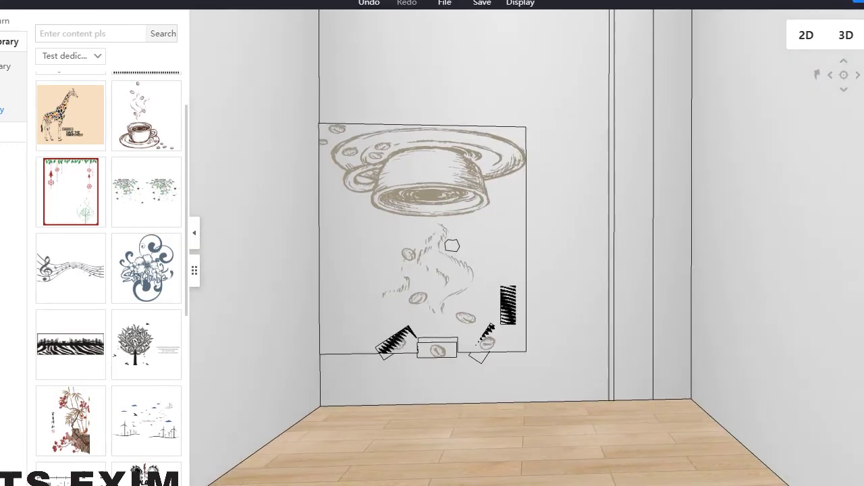
{"action": "left_click", "coordinate": [2, 23]}
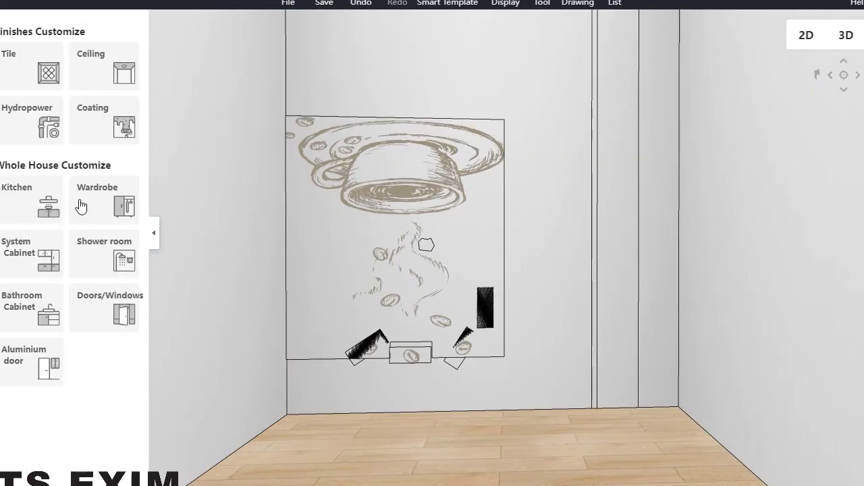